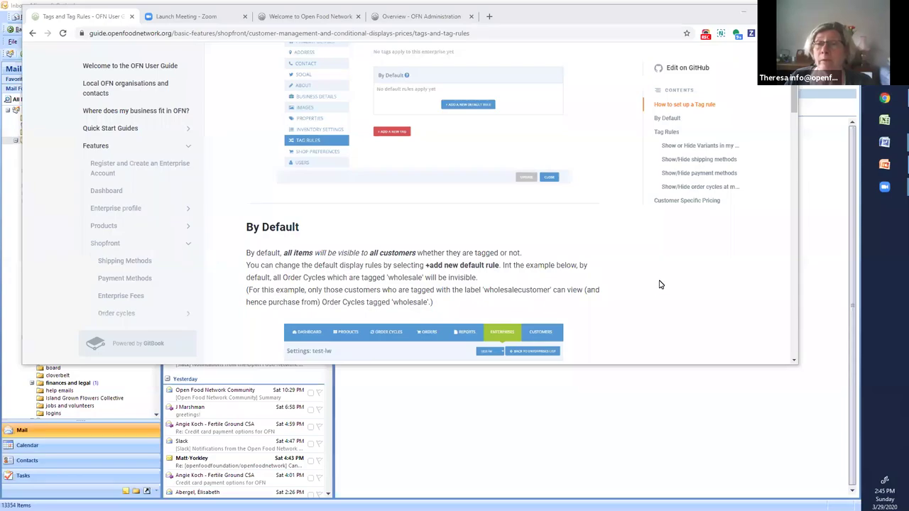
- Maximize the OFN User Guide's Tags and Tag Rules page and scroll back to its introduction
left_click_drag(659, 284, 714, 252)
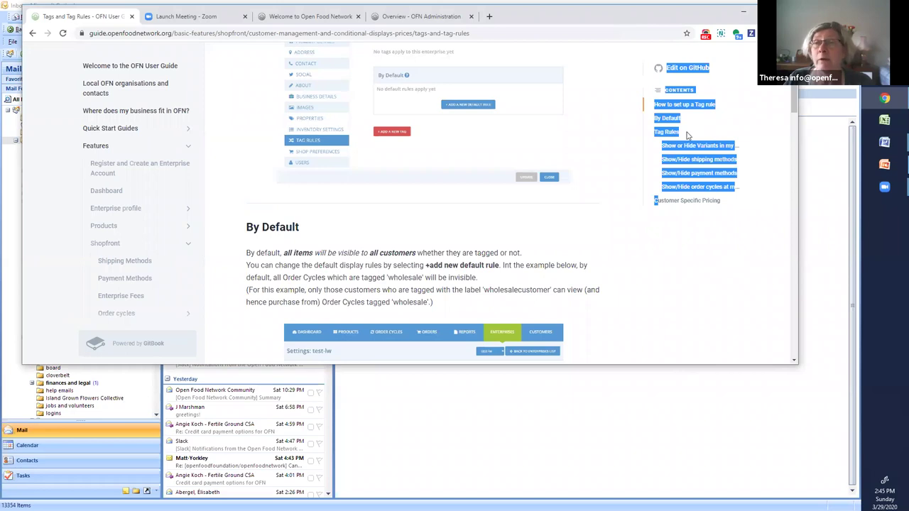
left_click_drag(717, 13, 722, 119)
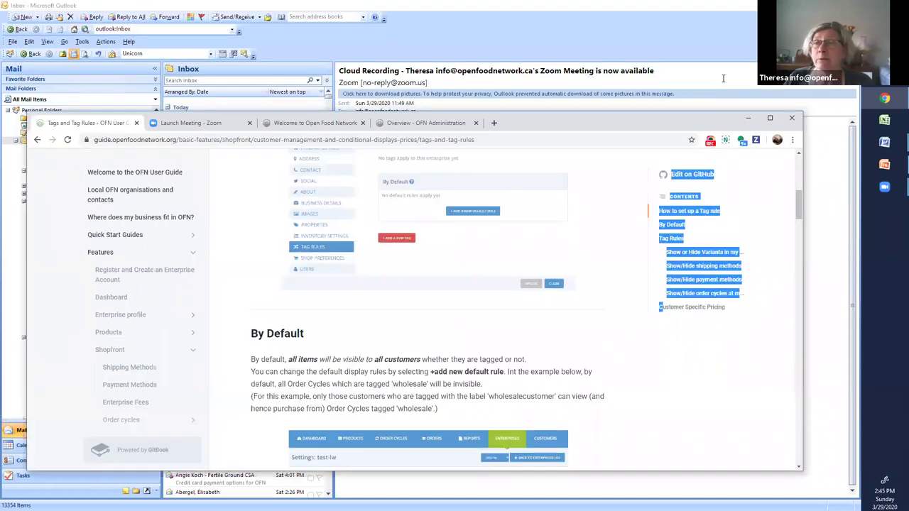
left_click(771, 119)
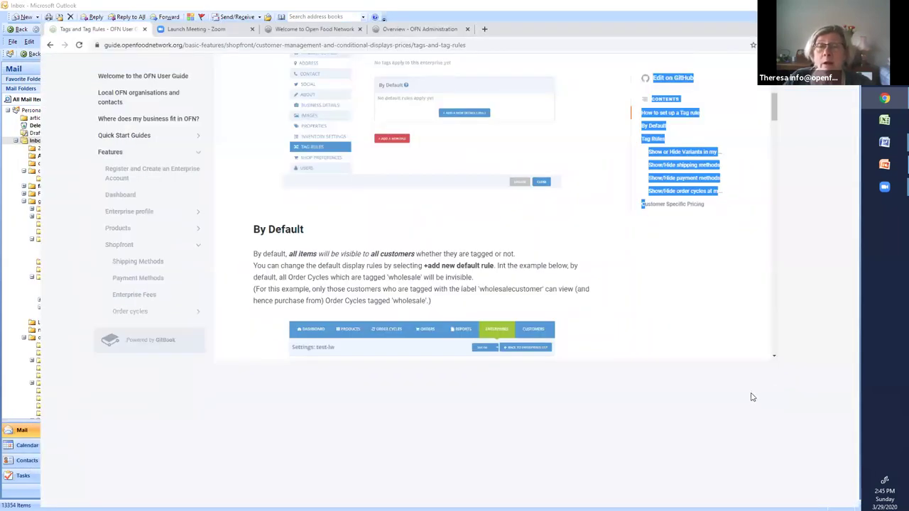
left_click(747, 394)
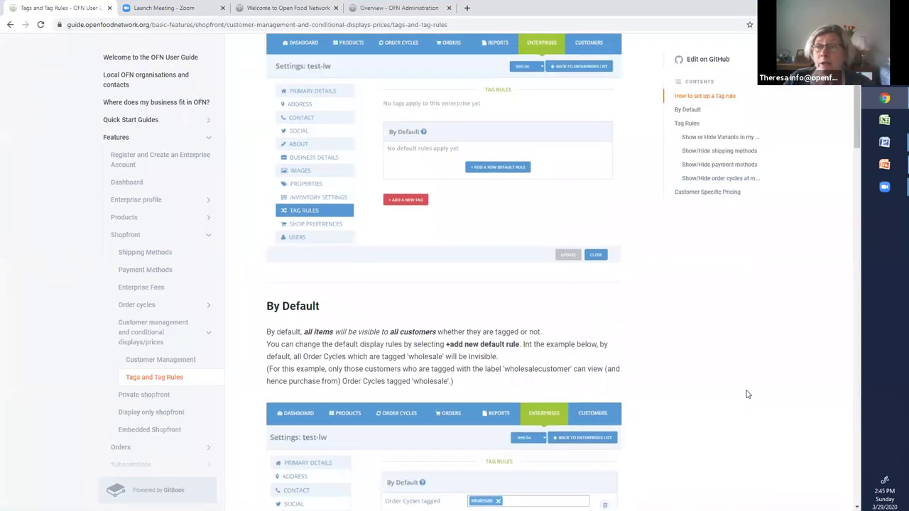
scroll(747, 394, "up", 2)
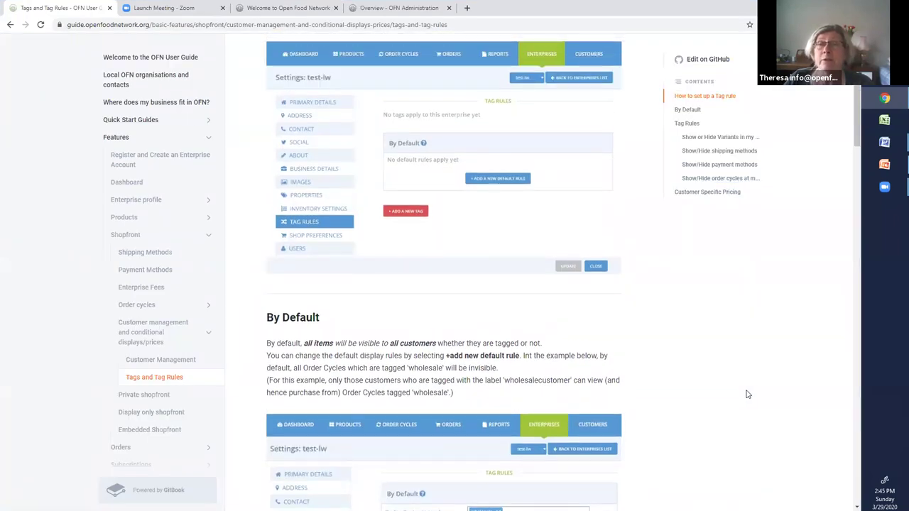
scroll(747, 394, "up", 2)
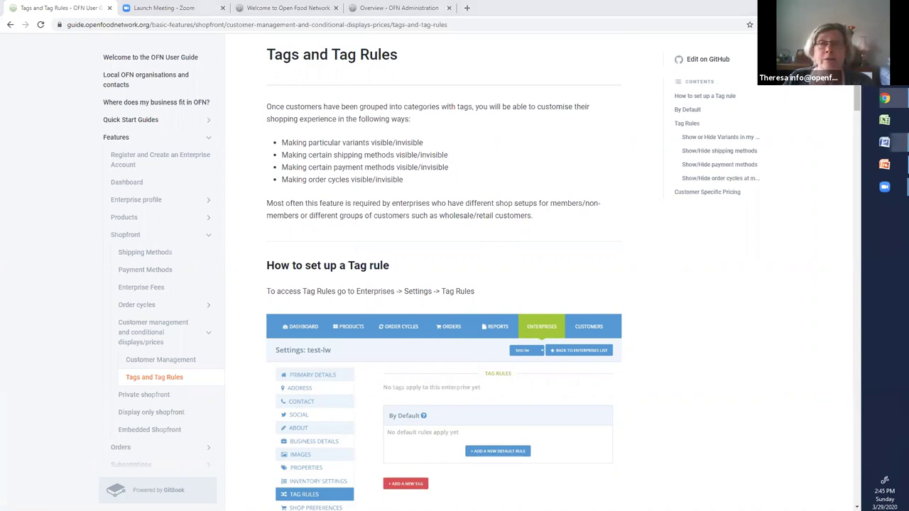
- Show the tagging webinar notes full-screen in Word, review them, then return to the guide
key("alt+Tab")
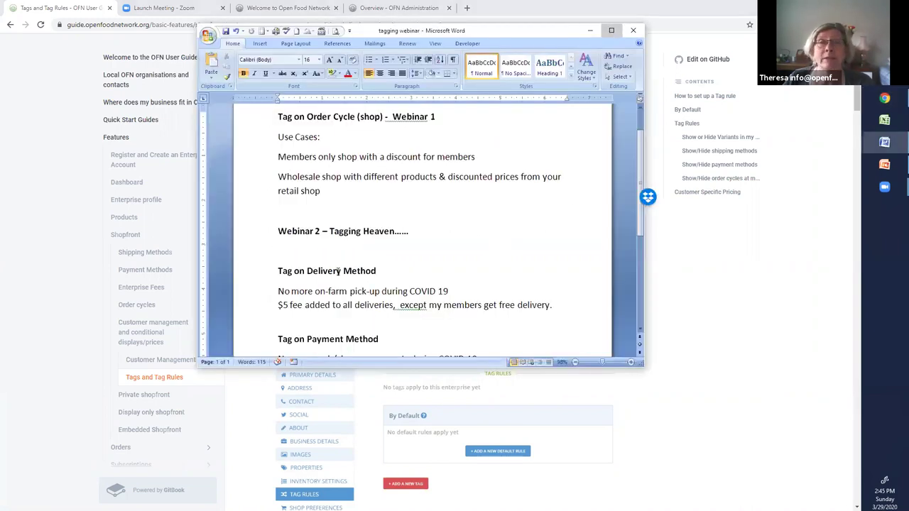
left_click(610, 30)
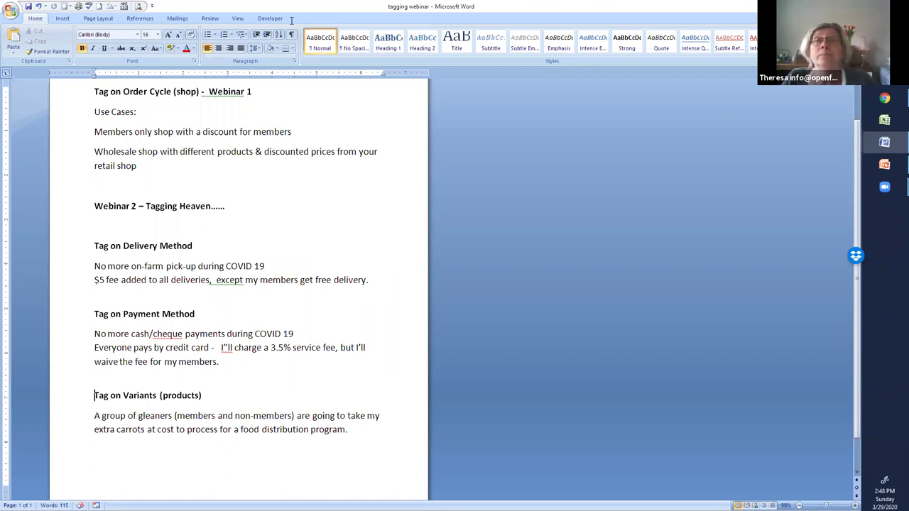
key("alt+Tab")
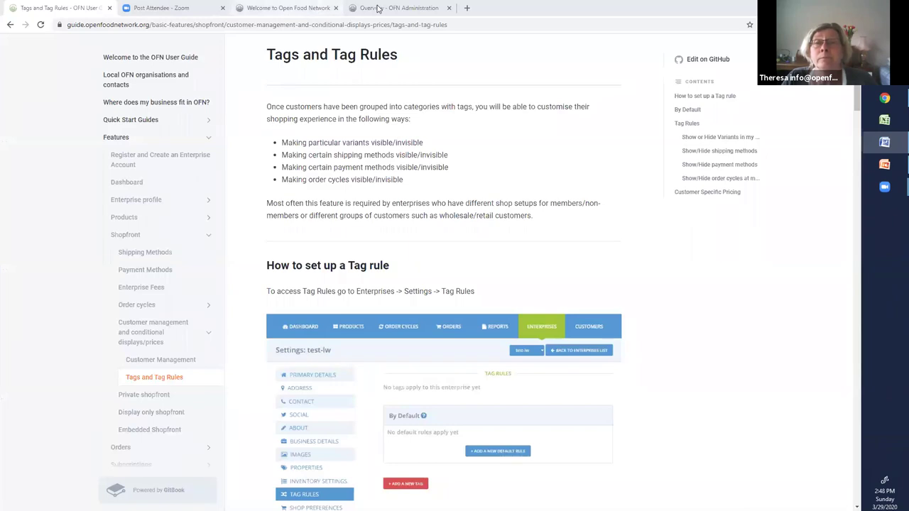
- Open DEMO - CSA Farm's enterprise settings from the OFN admin dashboard, reloading after the connection error
left_click(378, 9)
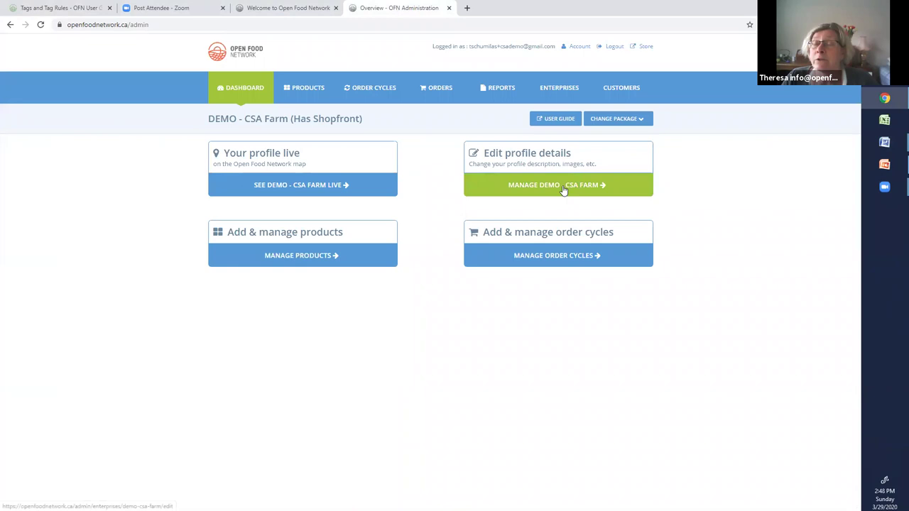
left_click(563, 189)
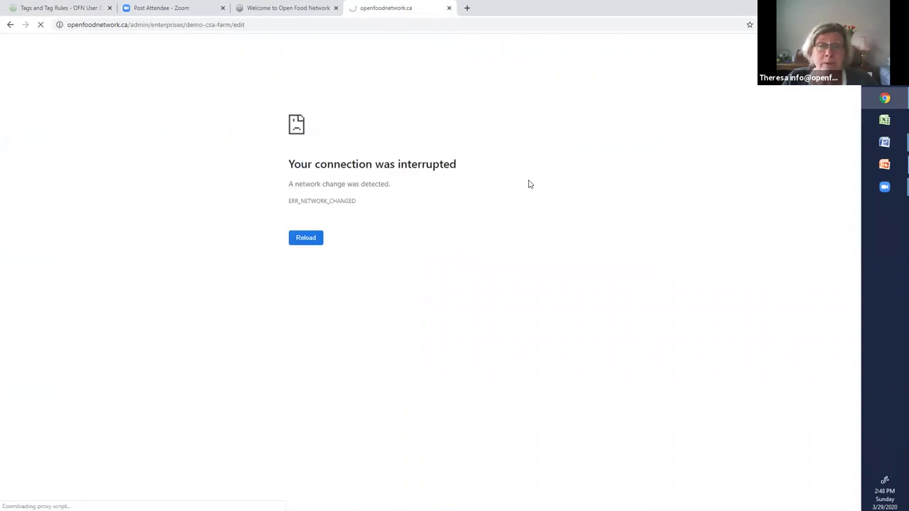
left_click(317, 240)
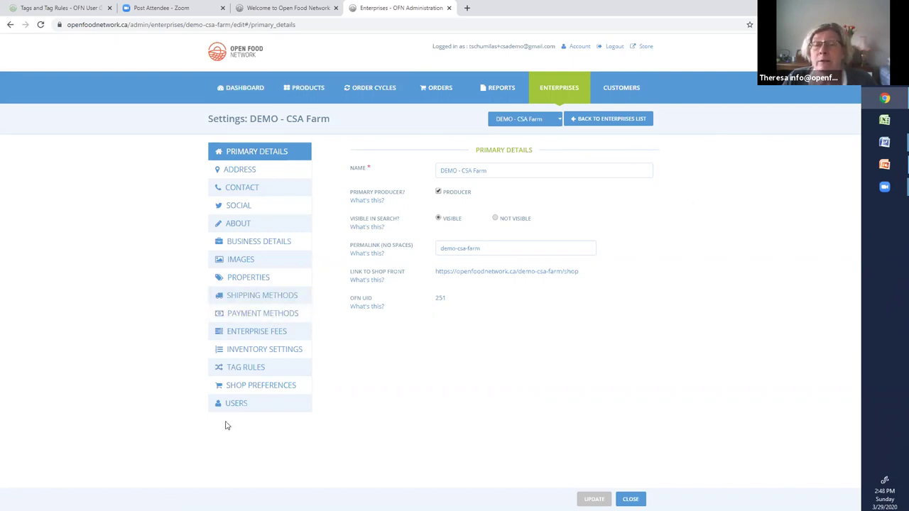
- Display DEMO - CSA Farm's tag rules, including the membersonlyshop order cycle rules
left_click(250, 369)
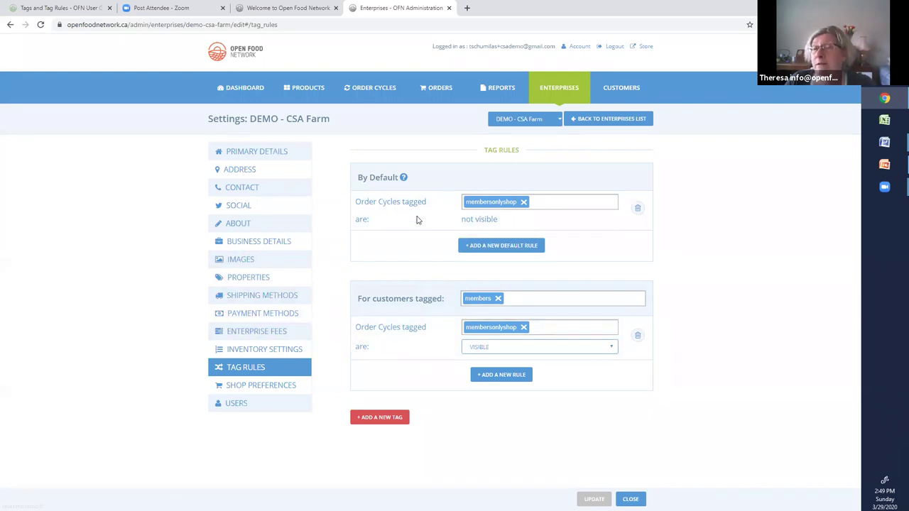
- Add a default rule hiding shipping methods tagged freeshipping
left_click(496, 248)
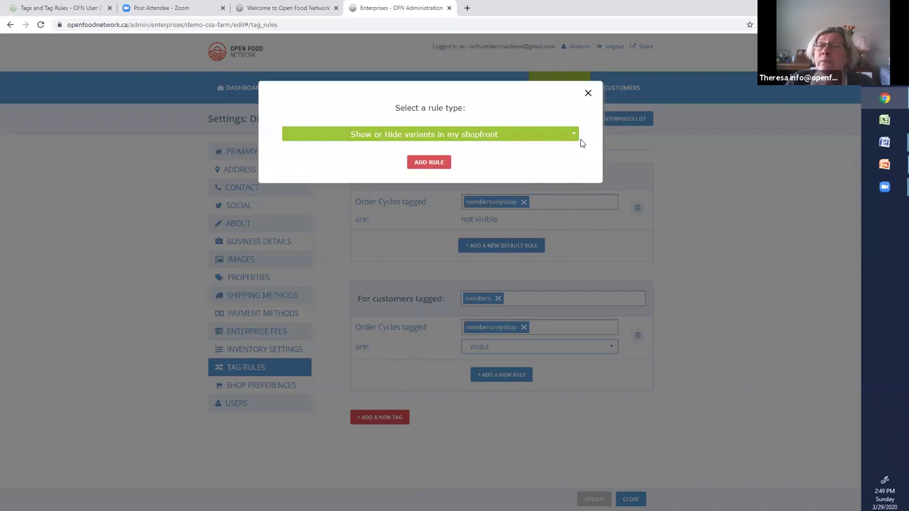
left_click(575, 137)
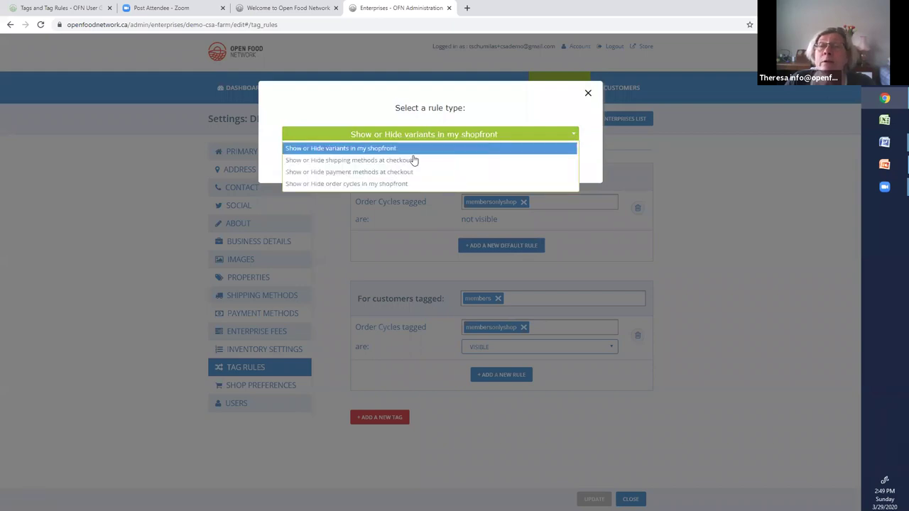
left_click(414, 161)
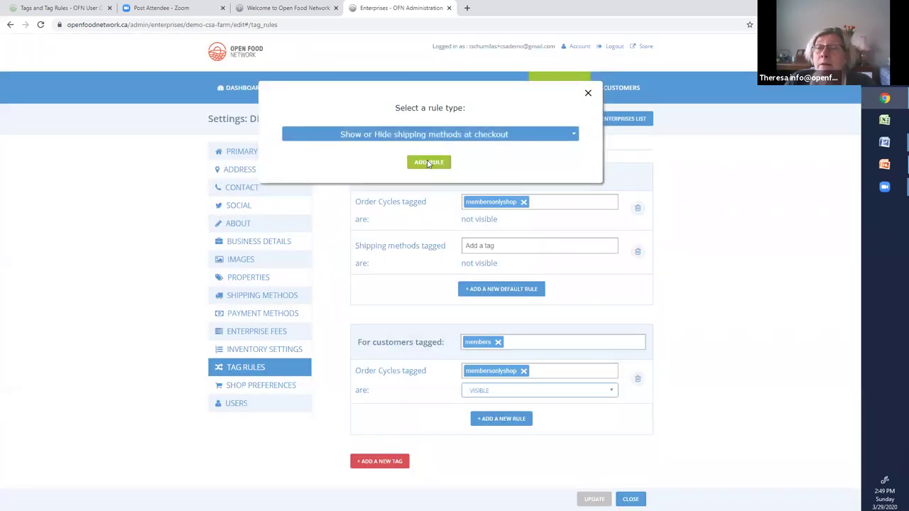
left_click(429, 158)
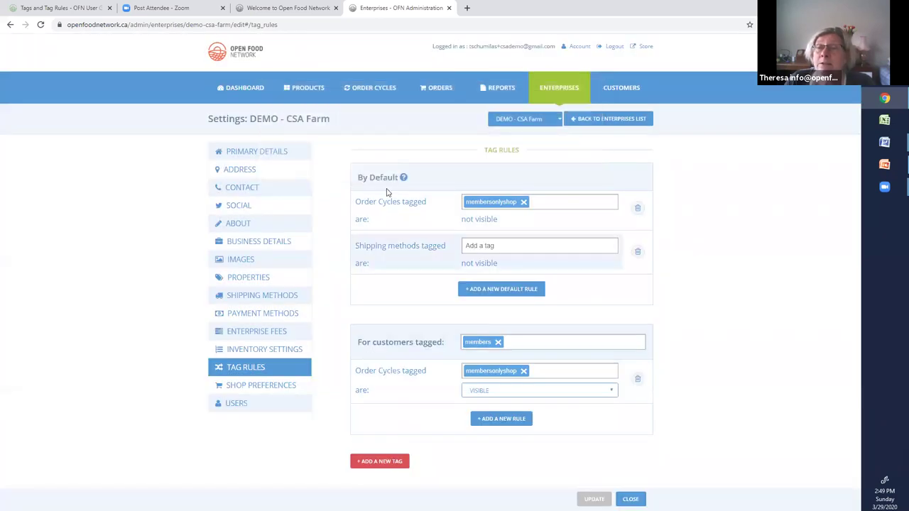
left_click(489, 248)
type("t")
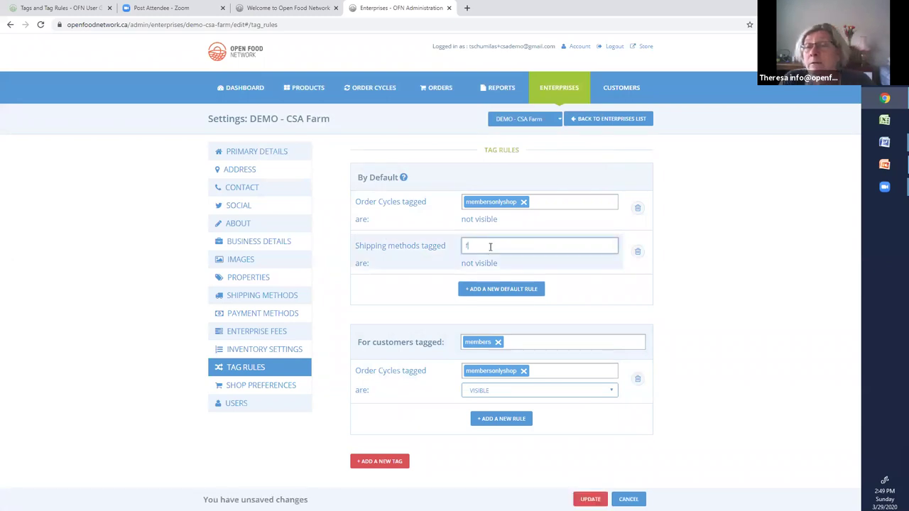
type("reesc")
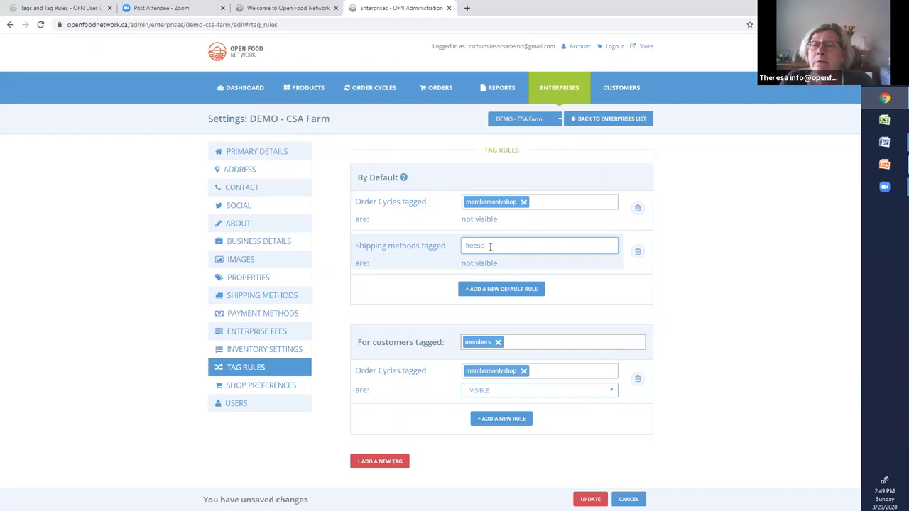
type("h")
key("BackSpace")
type("hipping")
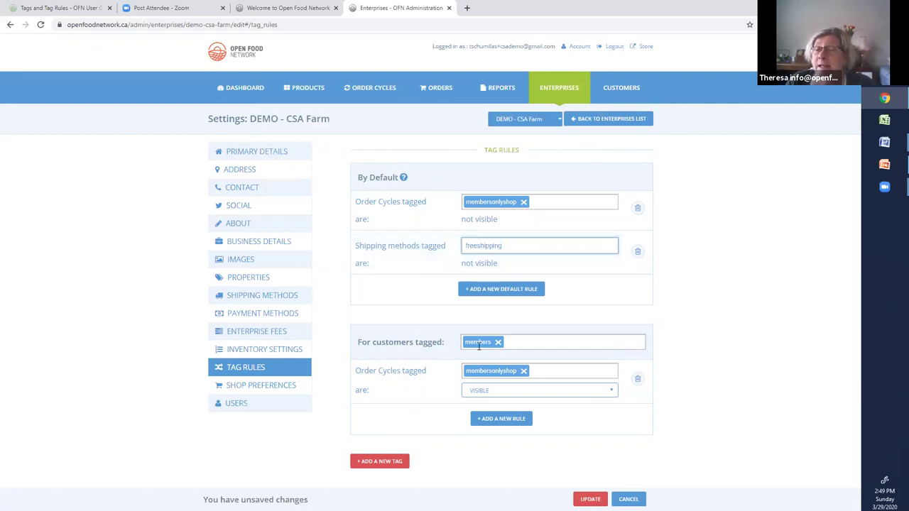
- Add a members-tag rule showing shipping methods tagged freeshipping
left_click(507, 420)
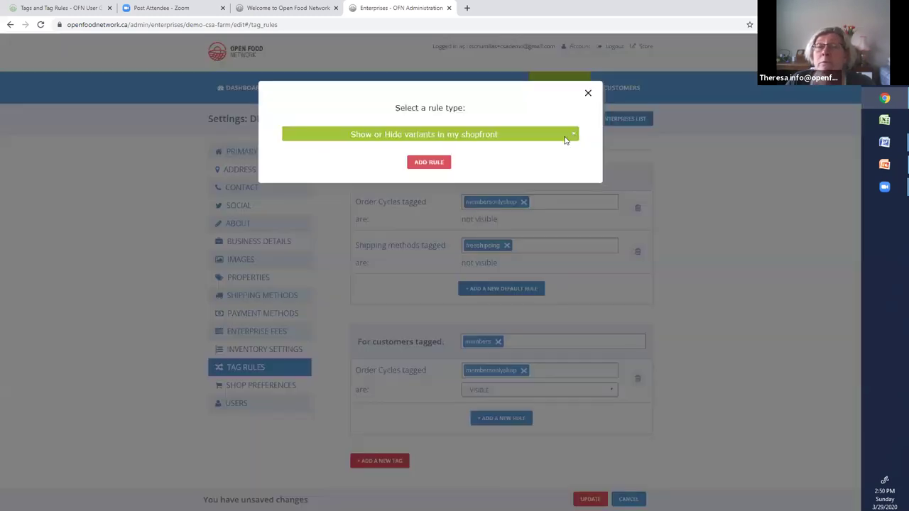
left_click(565, 135)
left_click(426, 157)
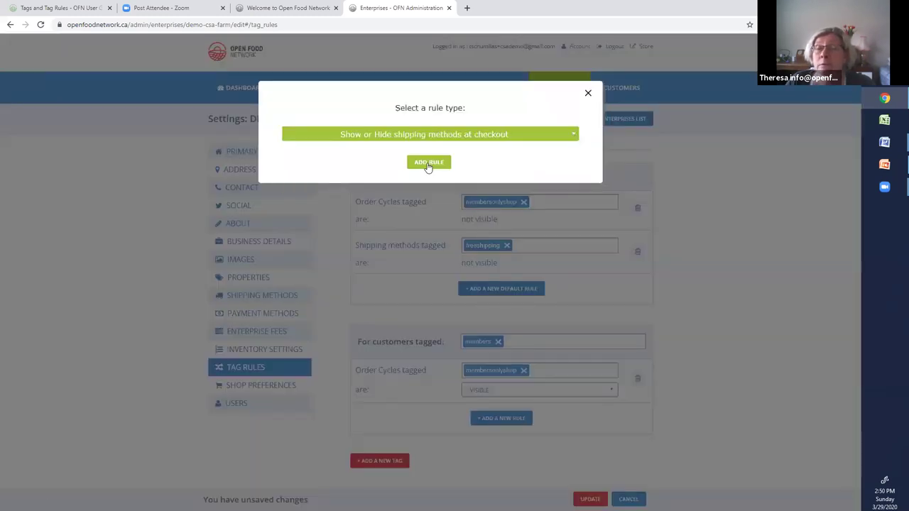
left_click(429, 163)
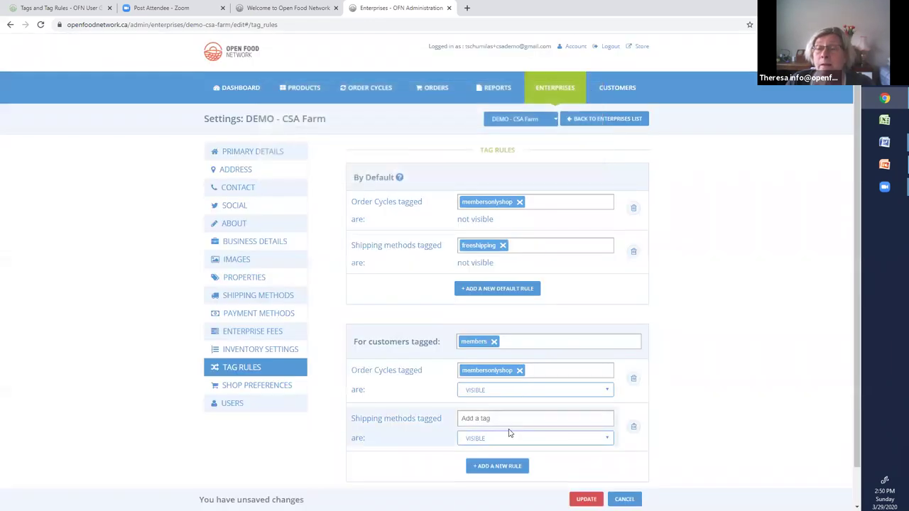
left_click(493, 419)
type("f")
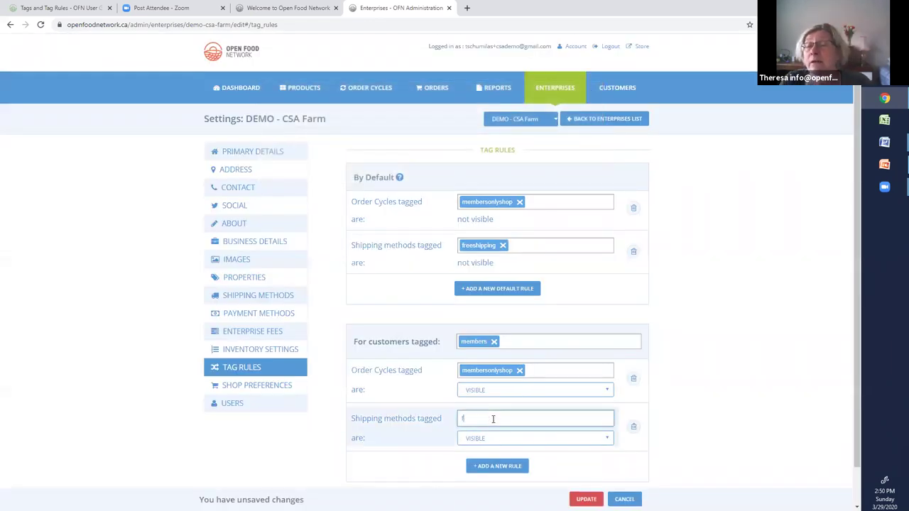
type("reeshipp")
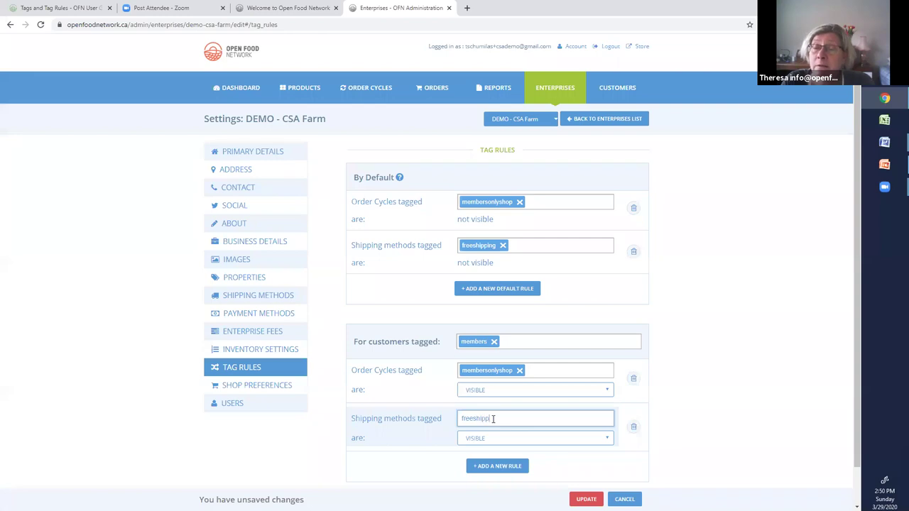
type("ing")
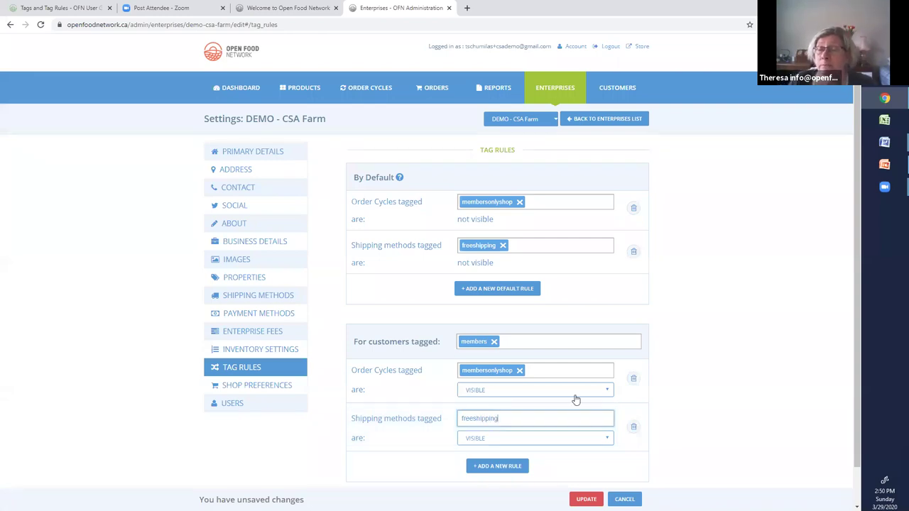
left_click(783, 456)
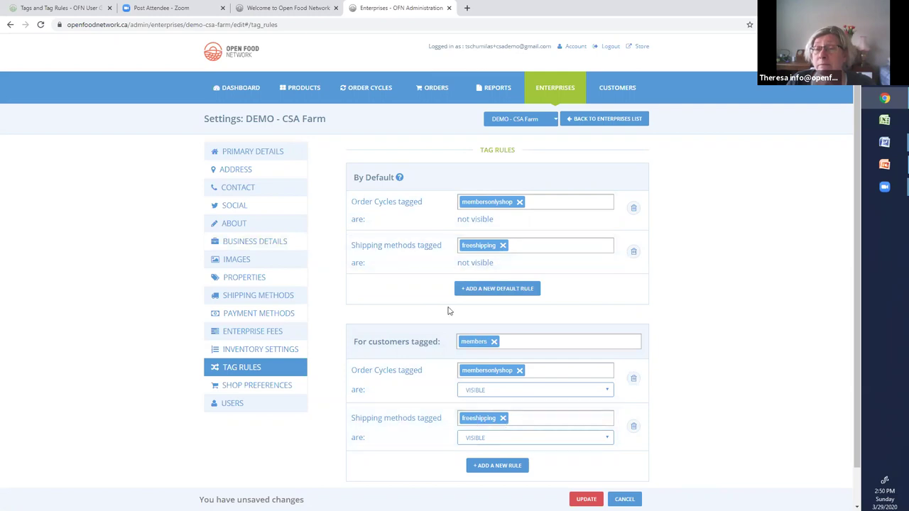
- Add a default rule hiding payment methods tagged freepayment
left_click(500, 291)
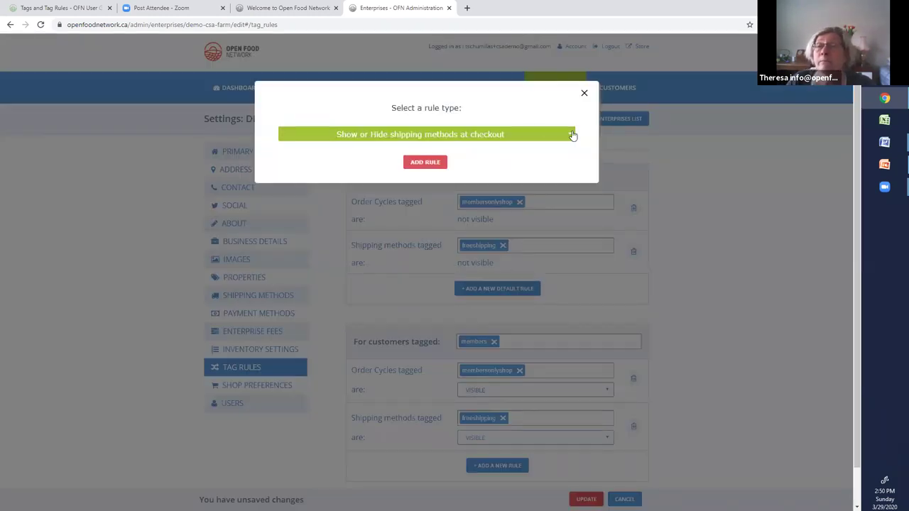
left_click(572, 136)
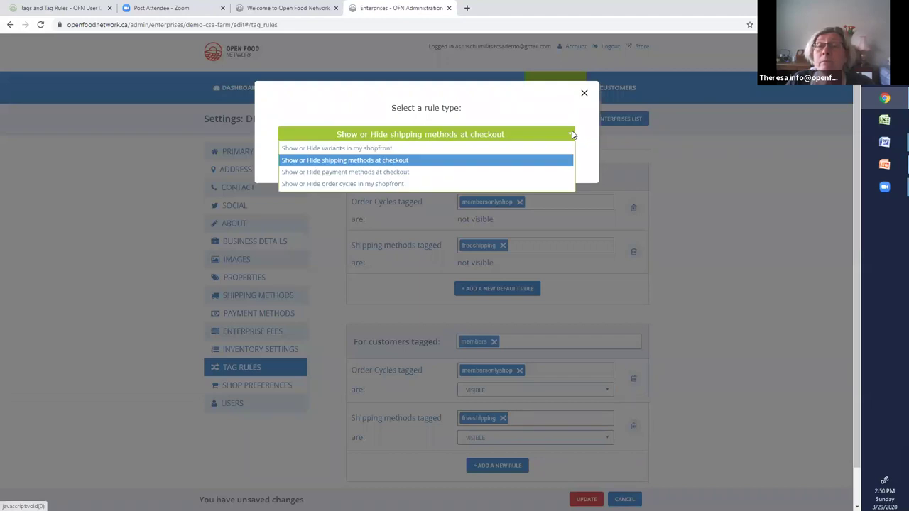
left_click(409, 172)
left_click(431, 163)
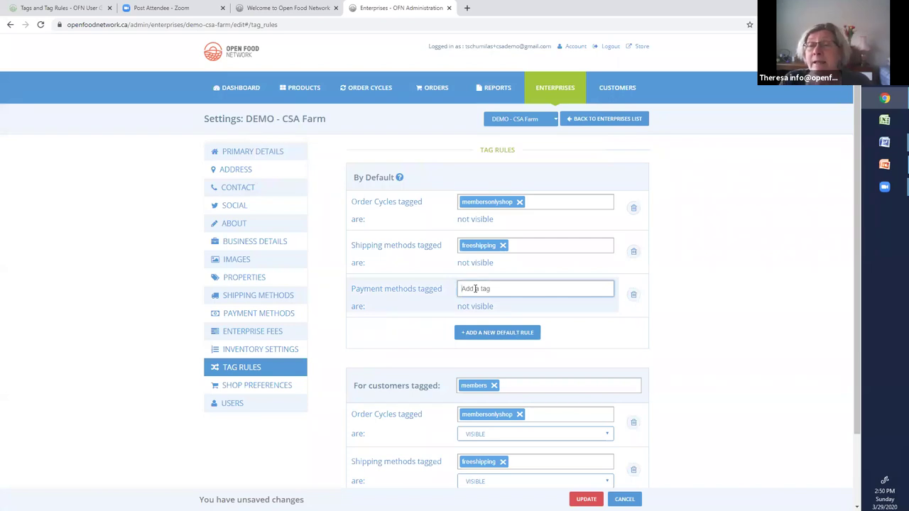
type("freepayment")
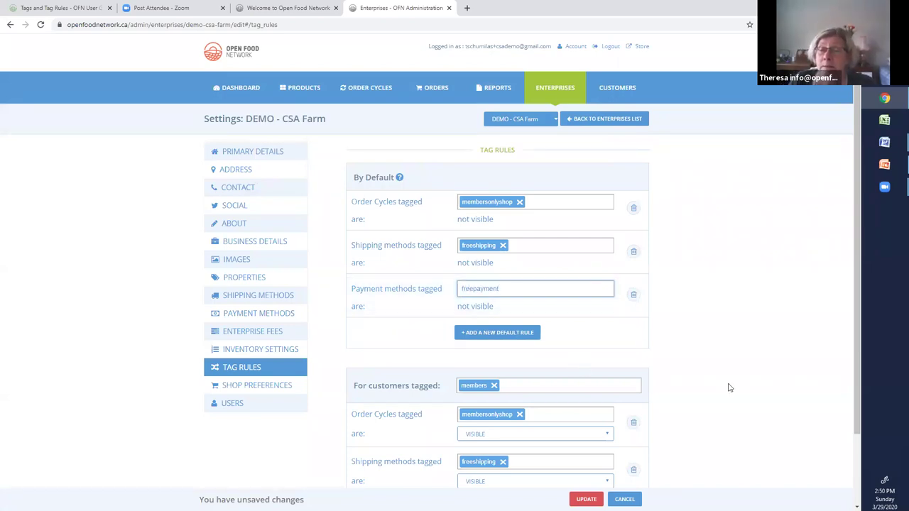
scroll(743, 388, "down", 2)
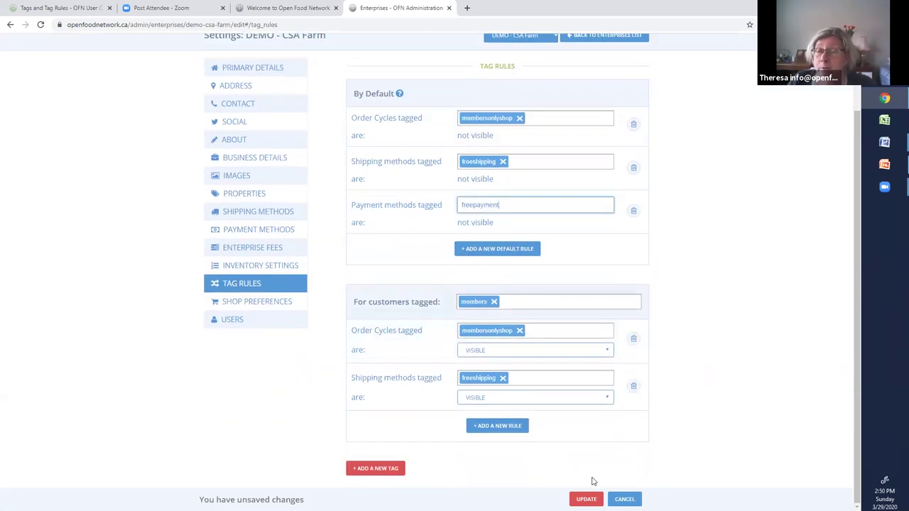
- Add a members-tag rule showing payment methods tagged freepayment
left_click(489, 426)
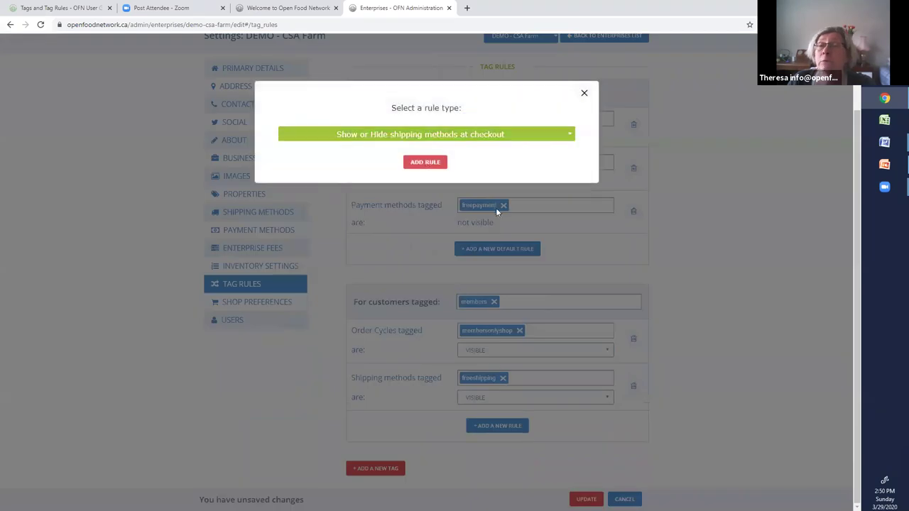
left_click(570, 136)
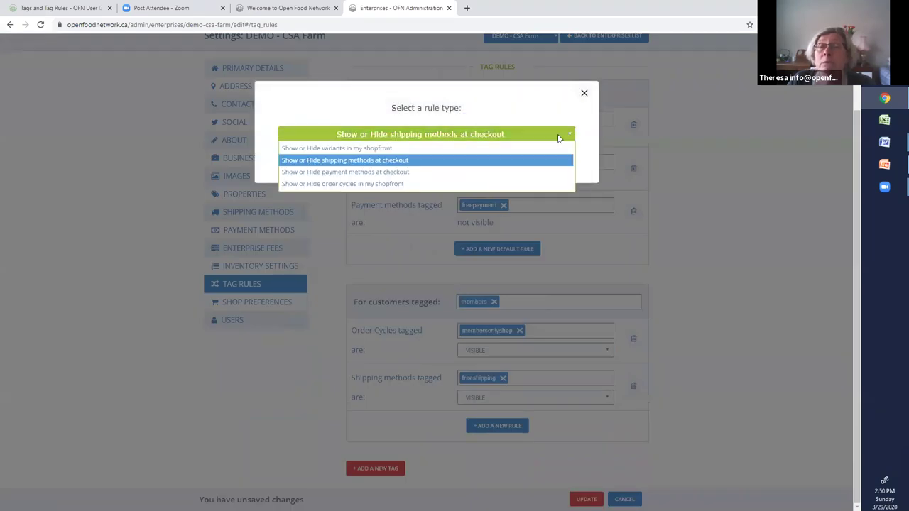
left_click(402, 174)
left_click(418, 162)
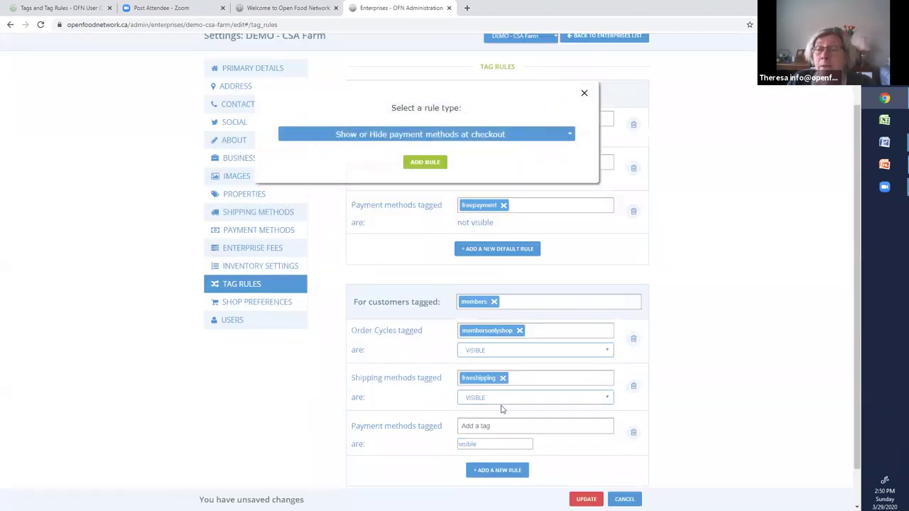
left_click(475, 425)
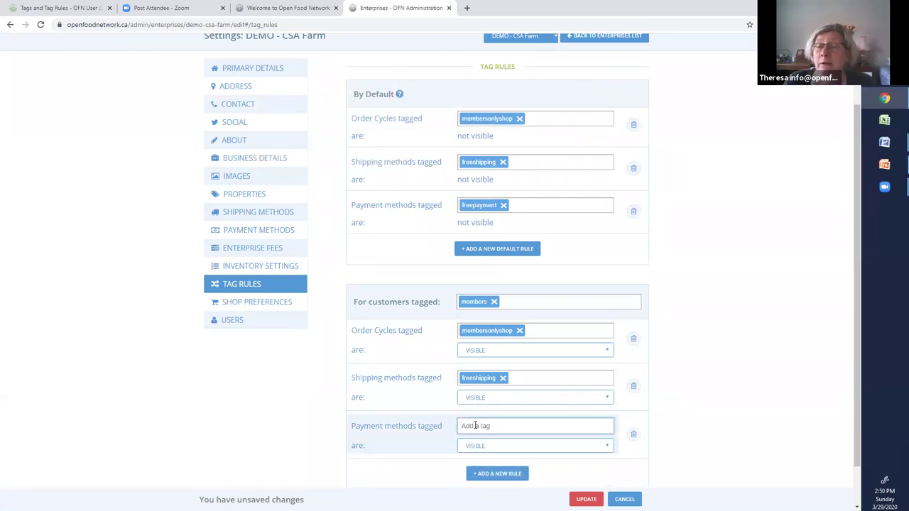
type("freepayment")
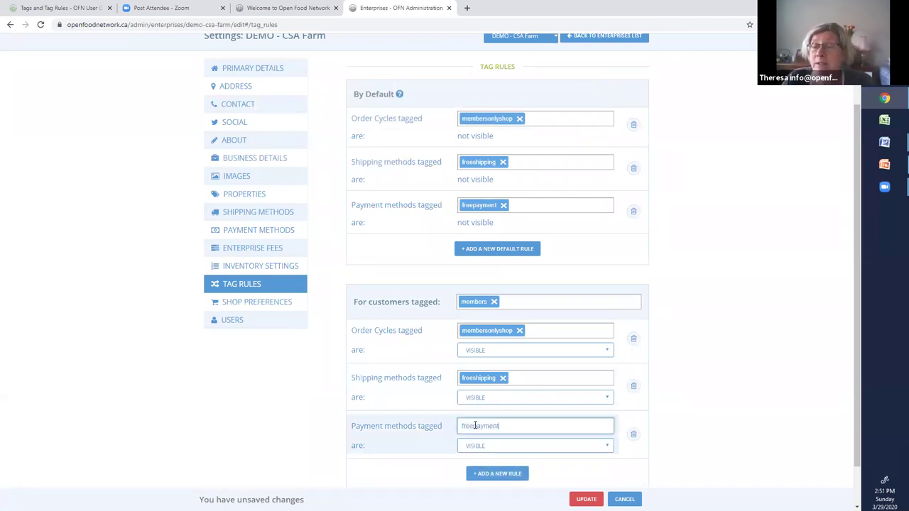
left_click(670, 448)
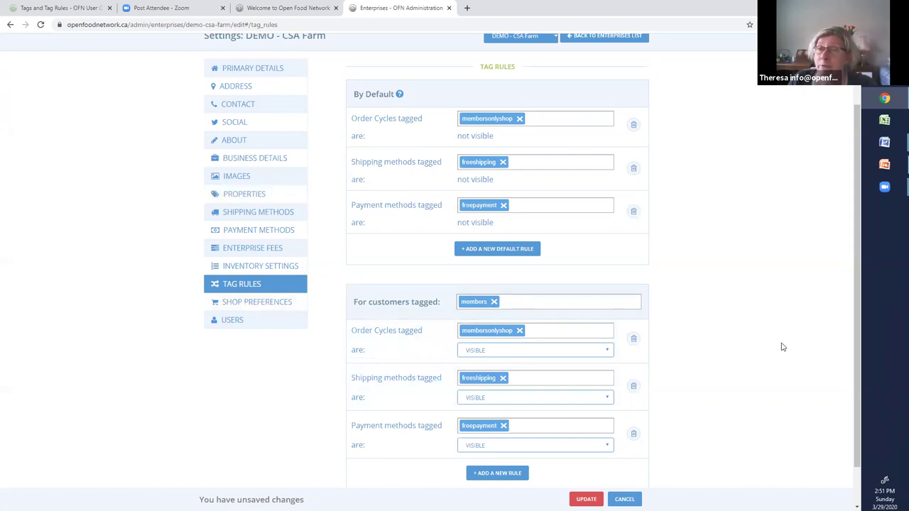
- Save the updated tag rules and view the farm's Customers list with its members-tagged customer
scroll(776, 348, "up", 2)
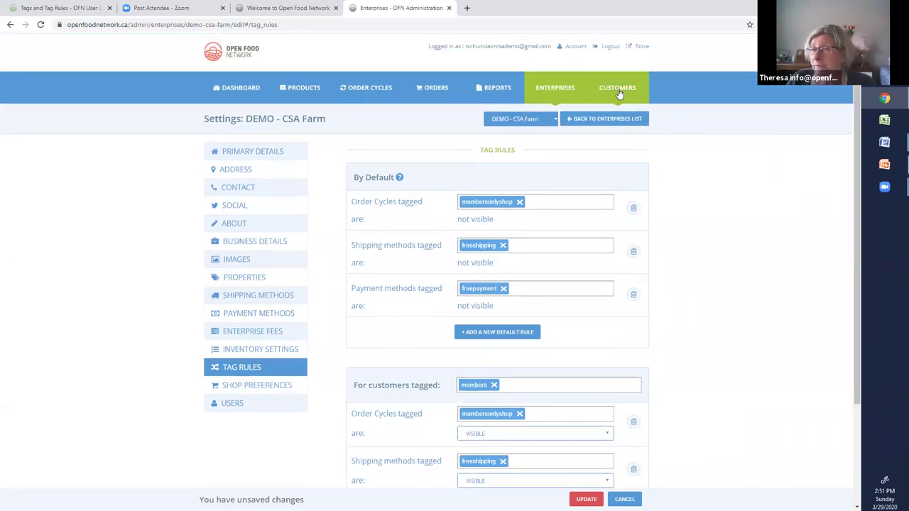
left_click(617, 90)
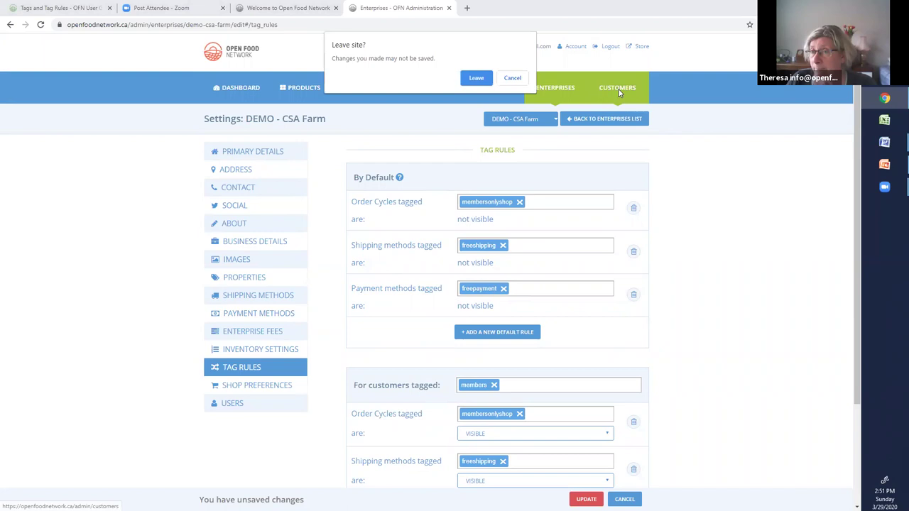
left_click(476, 78)
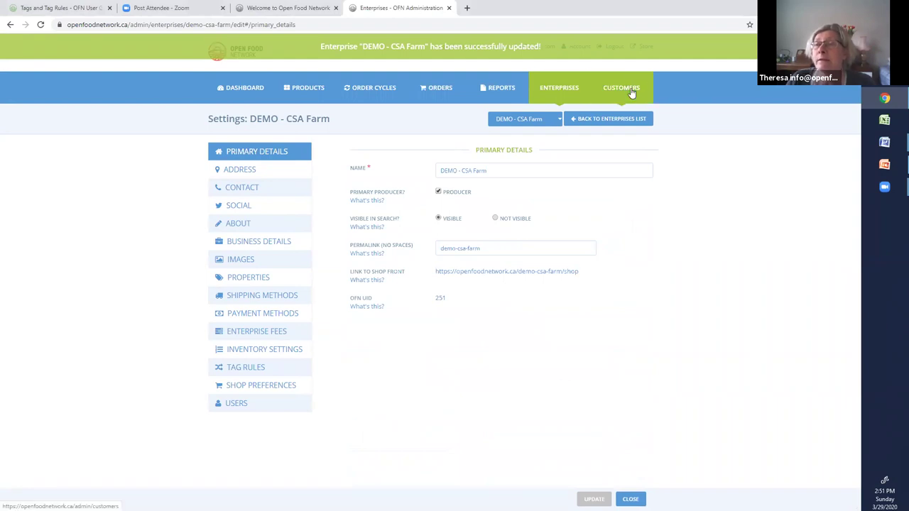
left_click(631, 92)
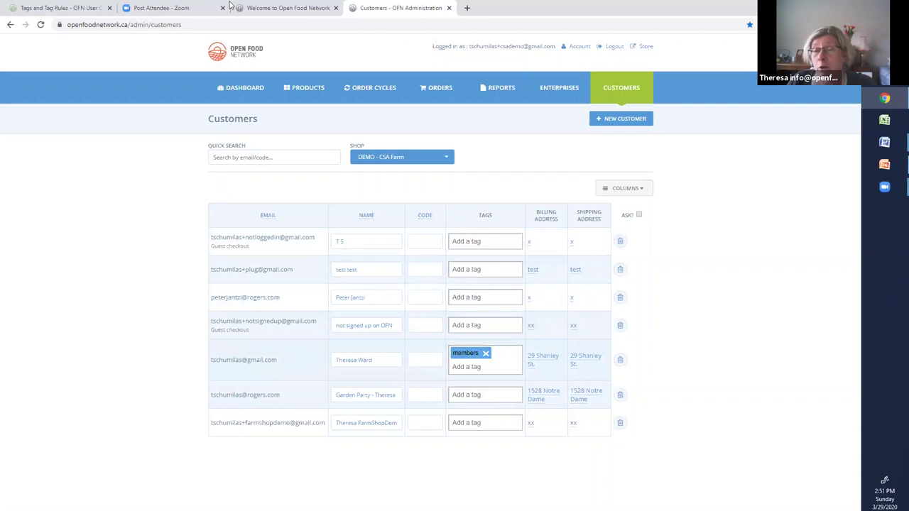
- Return to the Dashboard and reopen DEMO - CSA Farm's enterprise settings
left_click(232, 90)
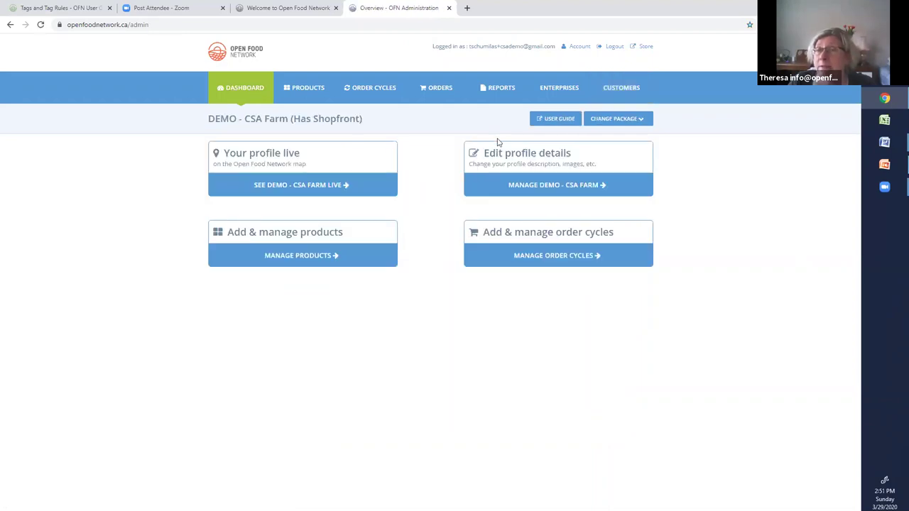
left_click(532, 186)
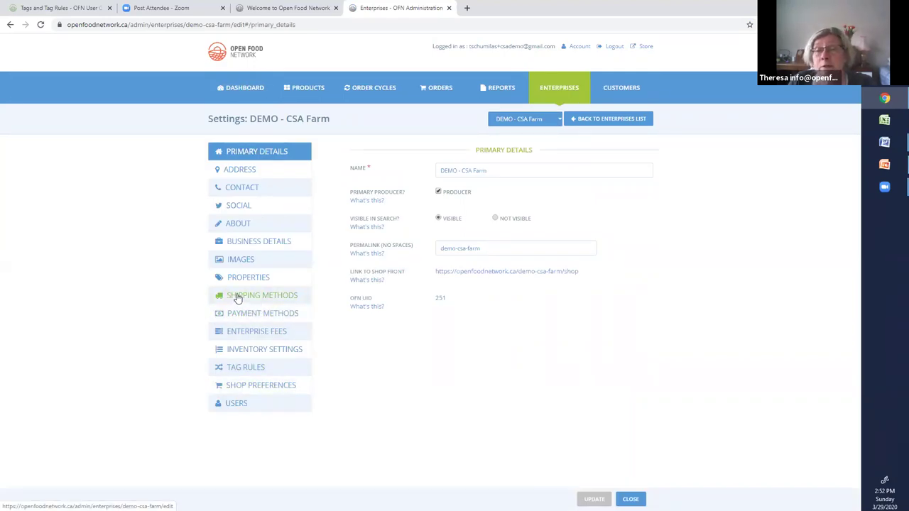
- List the farm's shipping methods and open Delivery in K-W for editing
left_click(238, 299)
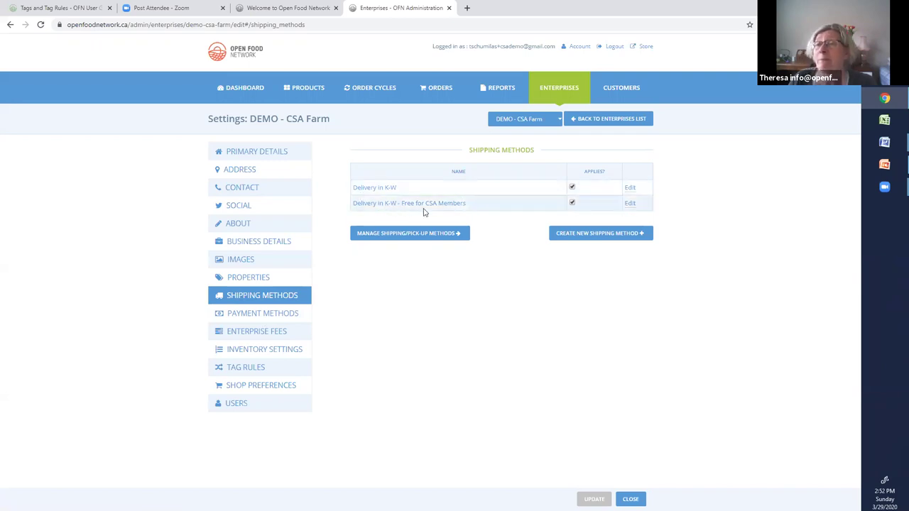
left_click(630, 188)
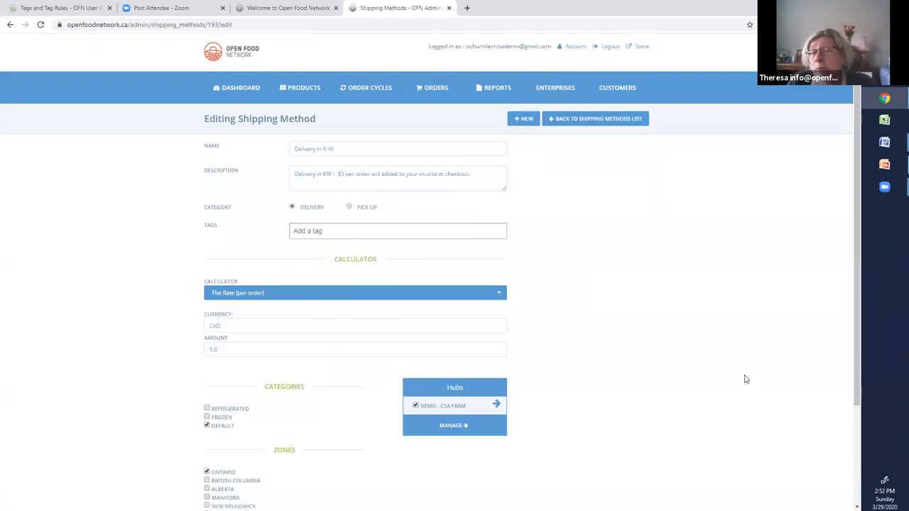
scroll(223, 280, "down", 2)
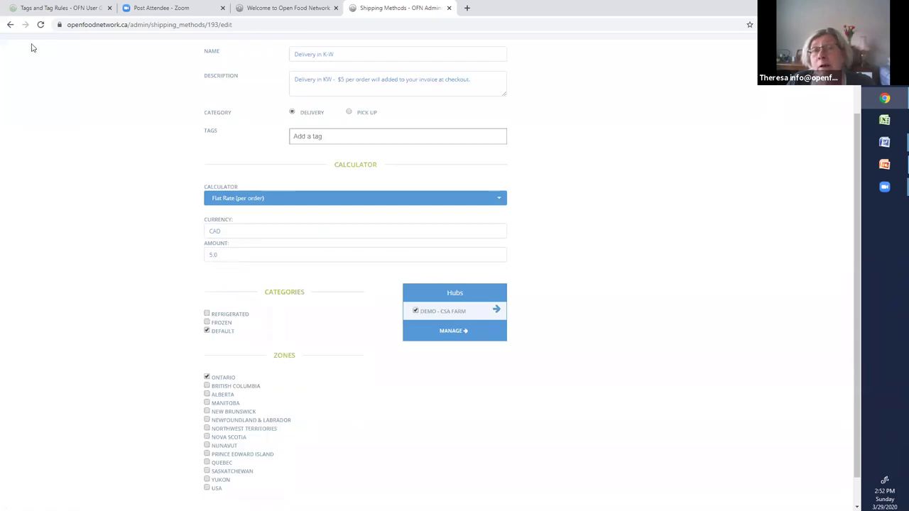
left_click(11, 25)
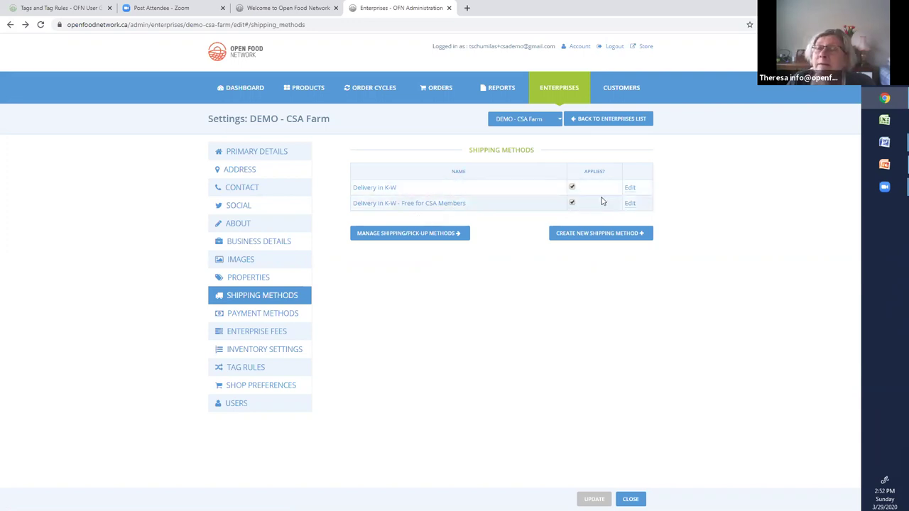
- Tag Delivery in K-W - Free for CSA Members with freeshipping and save it
left_click(632, 207)
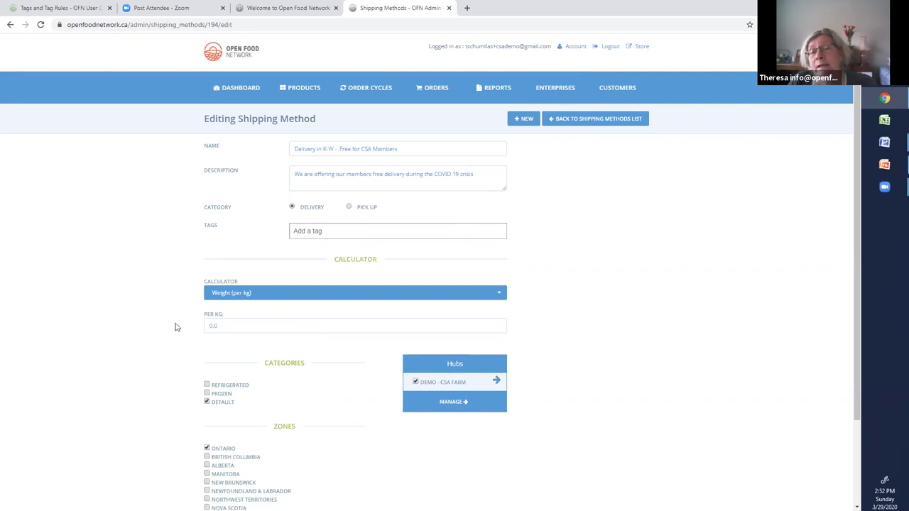
left_click(308, 232)
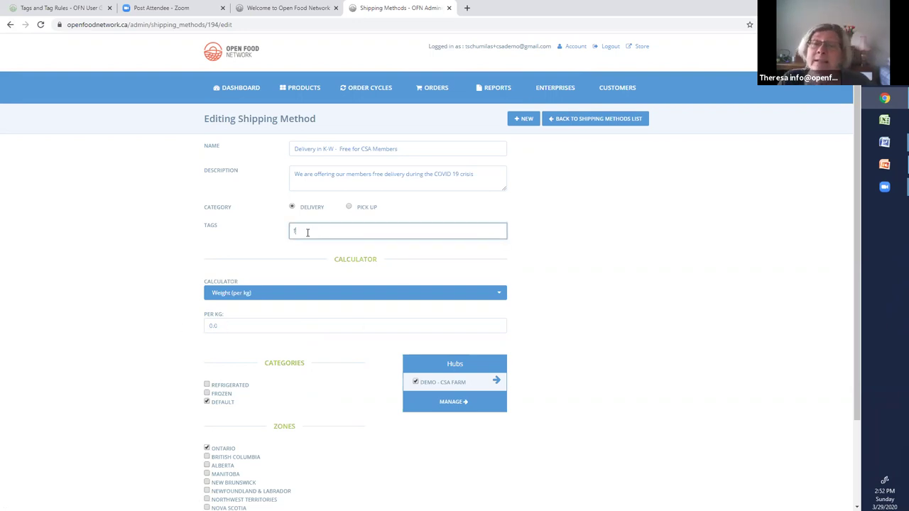
type("freeshipping")
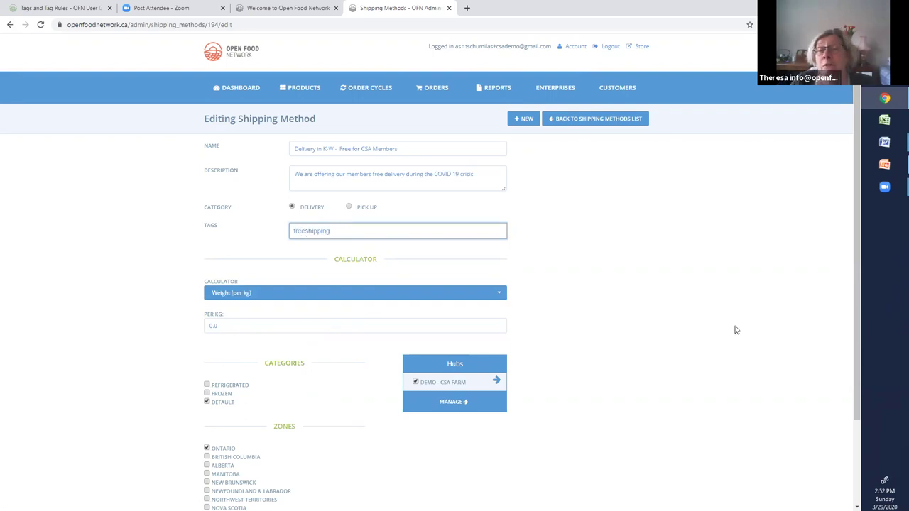
scroll(797, 404, "down", 3)
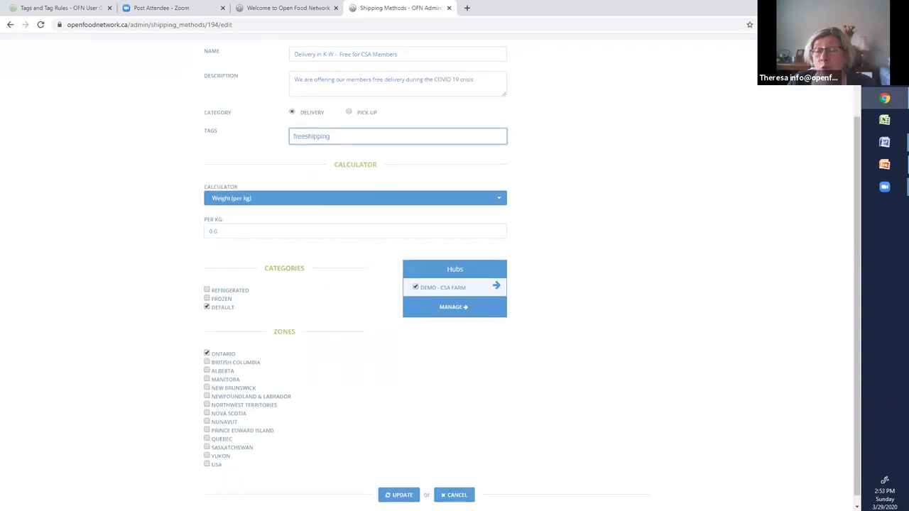
left_click(399, 495)
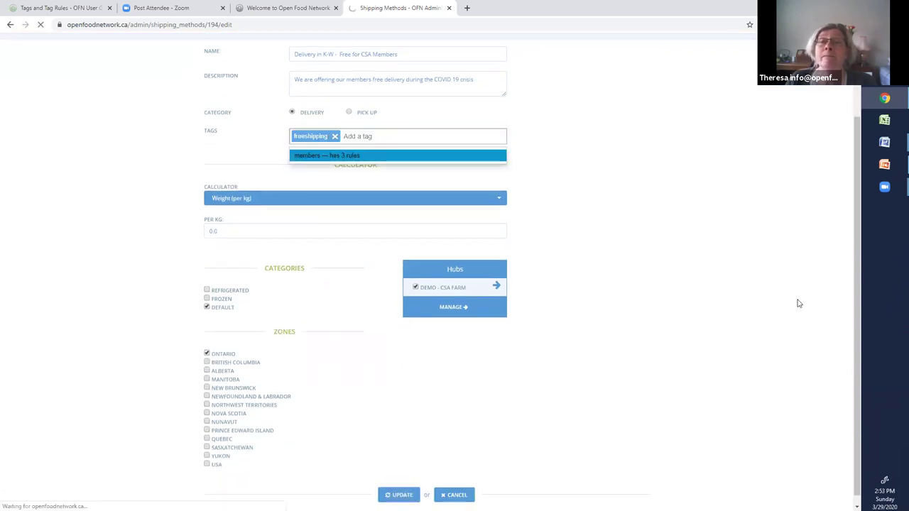
- Save the shipping method again and go back to the farm's shipping methods list
left_click(12, 25)
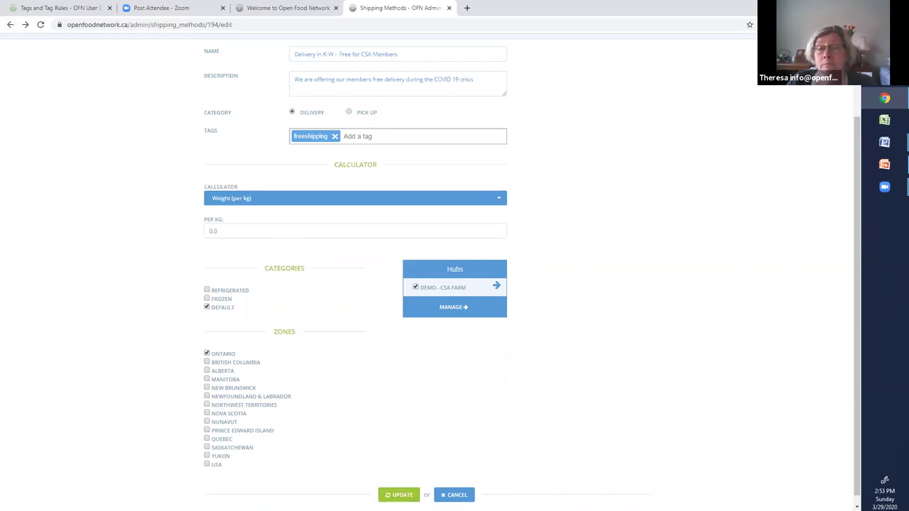
left_click(400, 495)
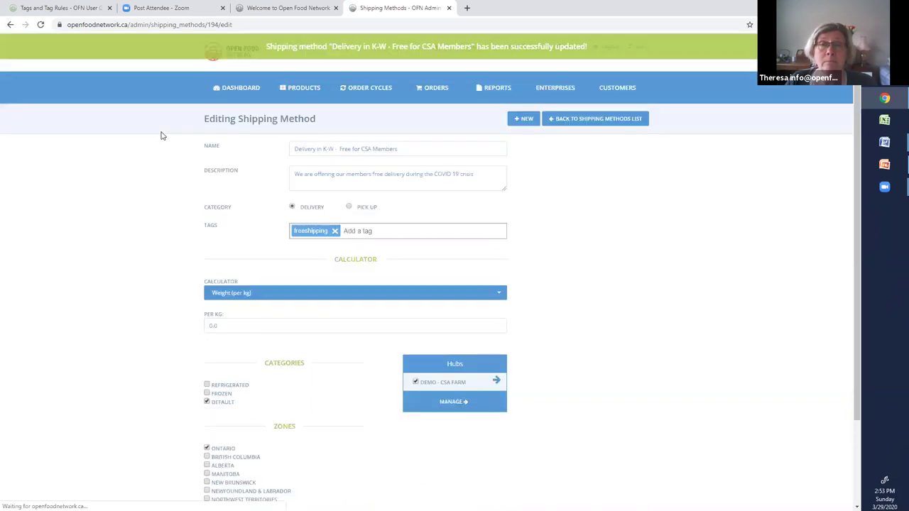
left_click(10, 24)
left_click(10, 24)
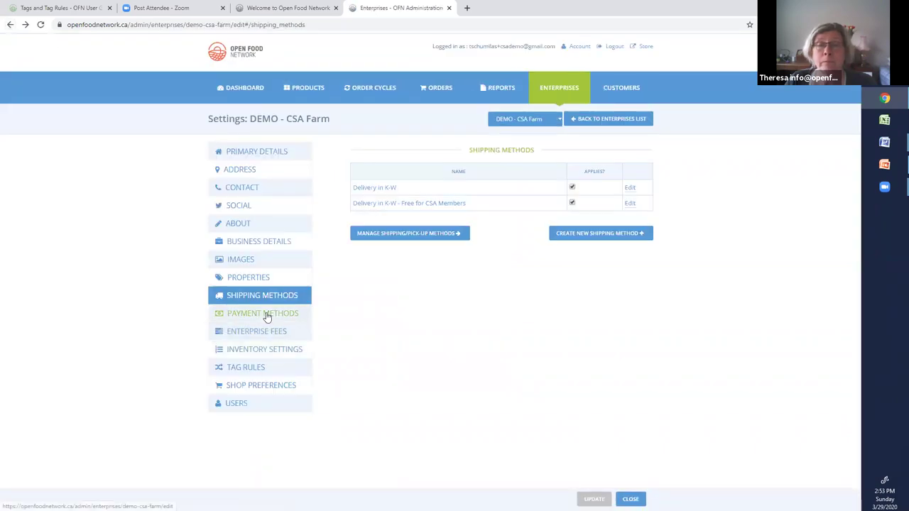
- Review the Credit Card (via Stripe) payment method, then open Credit Card for members for editing
left_click(265, 315)
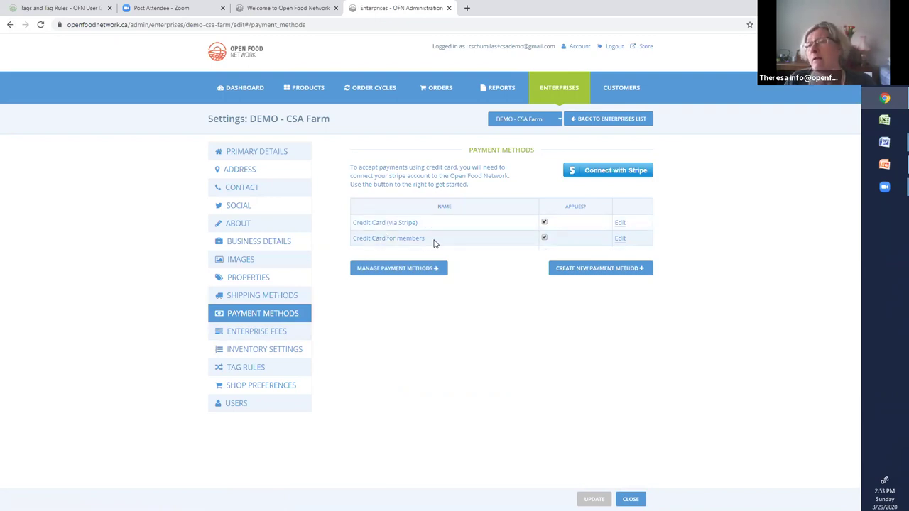
left_click(622, 224)
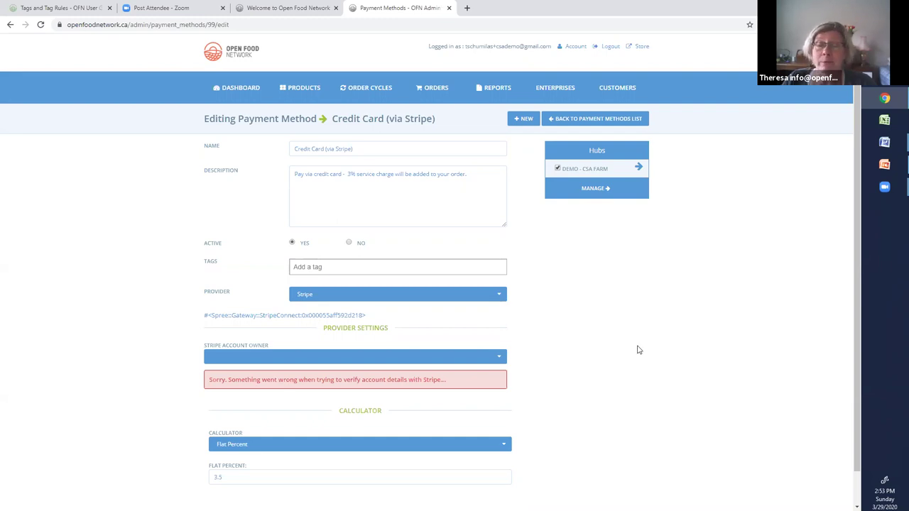
scroll(637, 349, "down", 1)
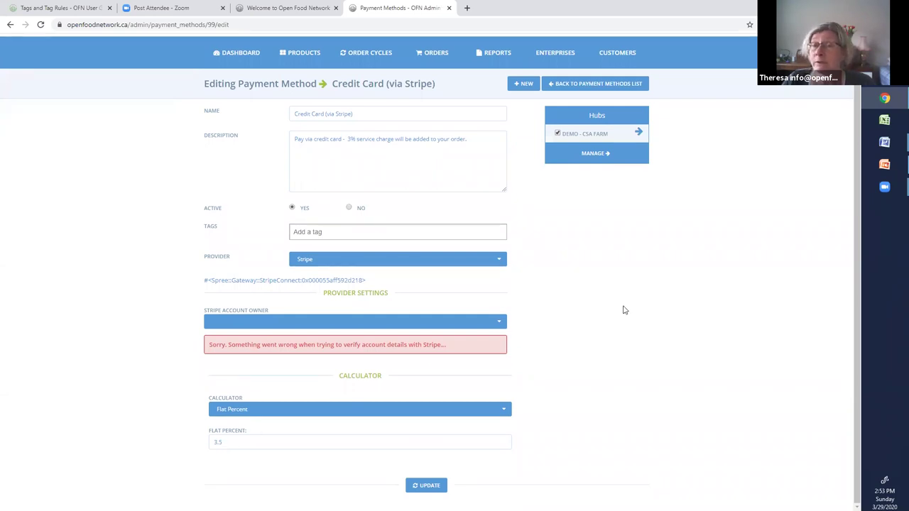
left_click(10, 24)
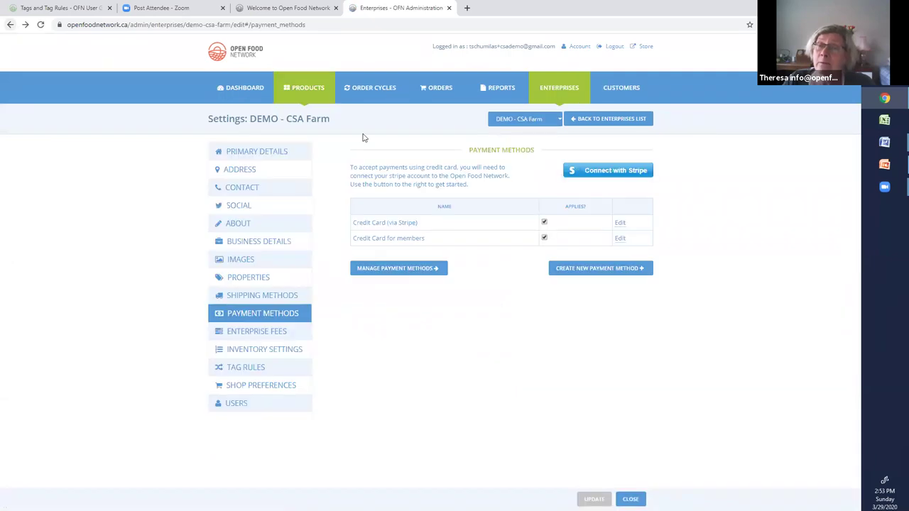
left_click(620, 240)
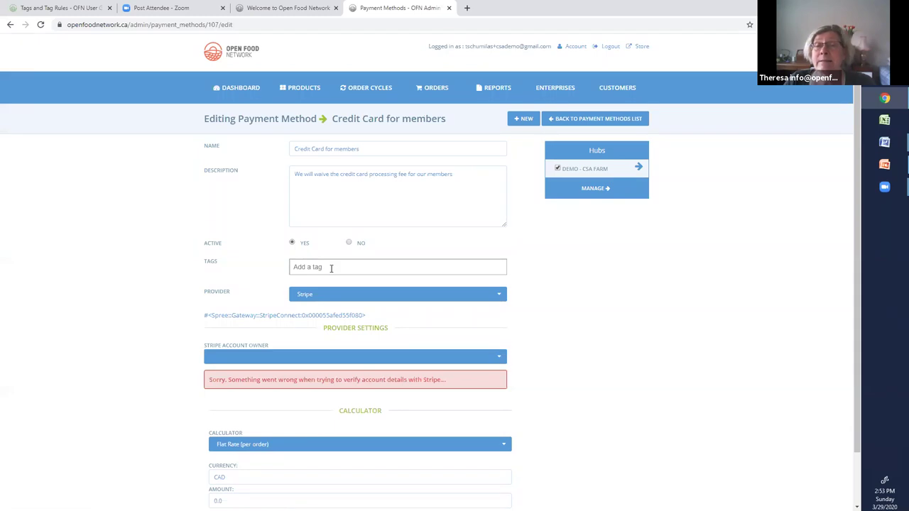
- Add the tag freepayment to Credit Card for members and save it
left_click(331, 267)
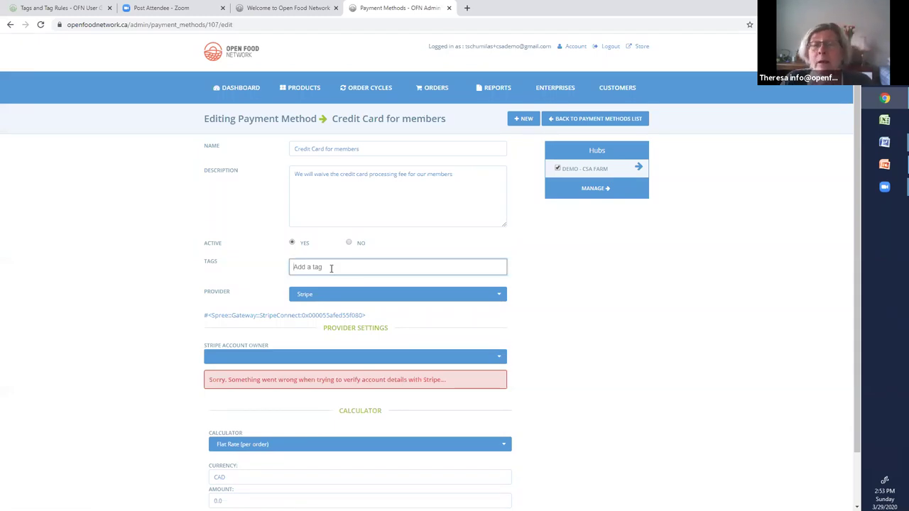
type("freepayment")
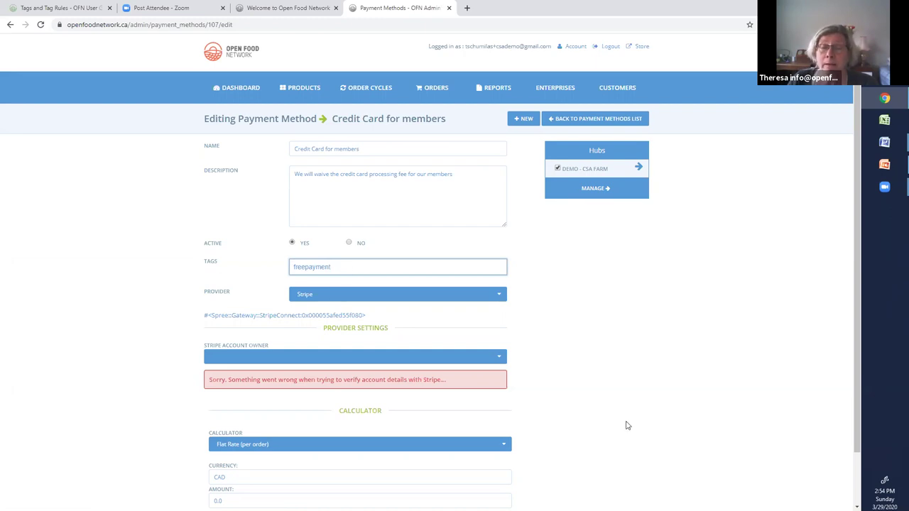
scroll(653, 414, "down", 1)
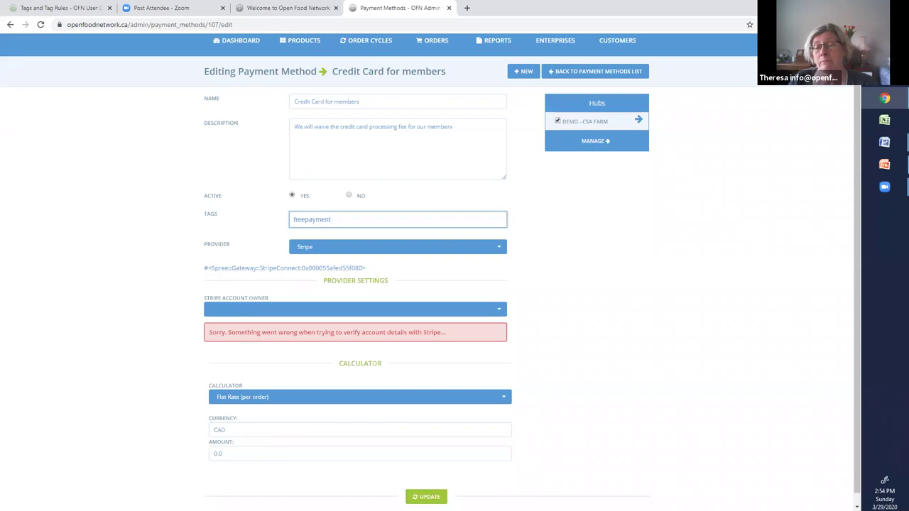
left_click(428, 496)
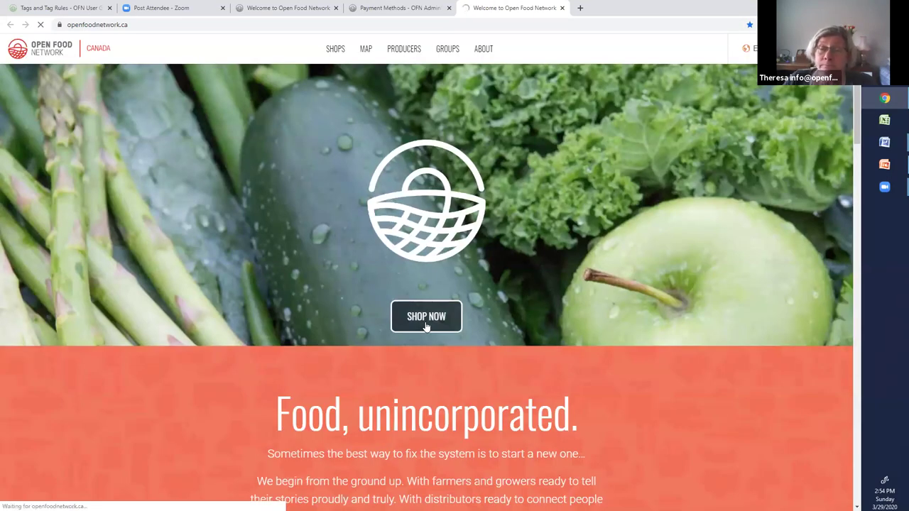
- Put three 1 lb carrot bags ($15.00) from DEMO - CSA Farm in the cart and check out
left_click(425, 323)
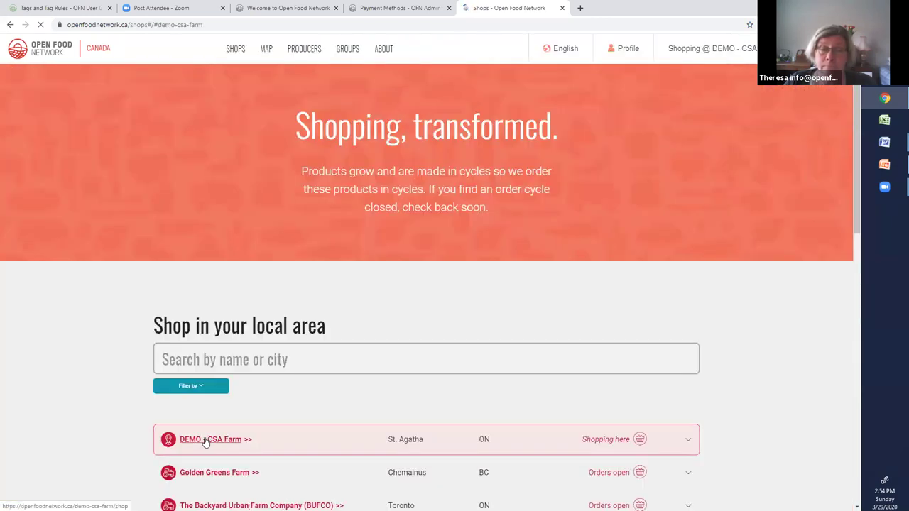
left_click(204, 441)
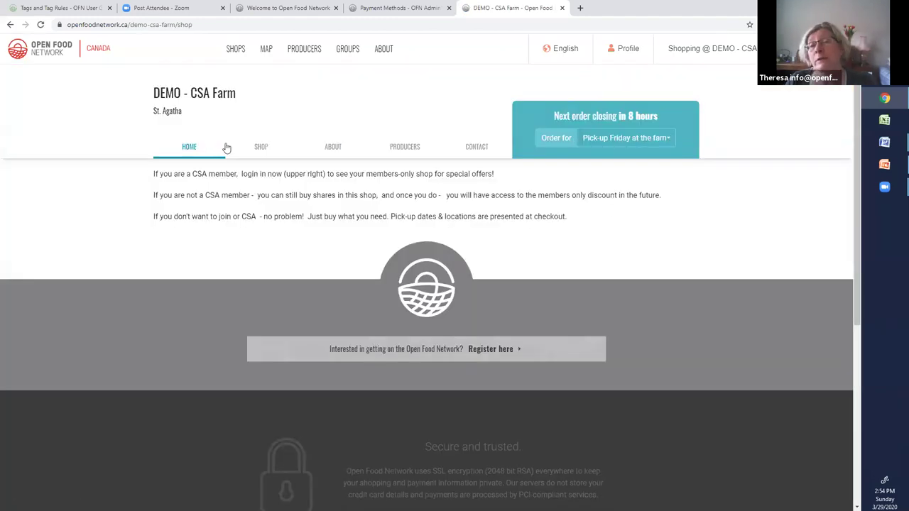
left_click(269, 152)
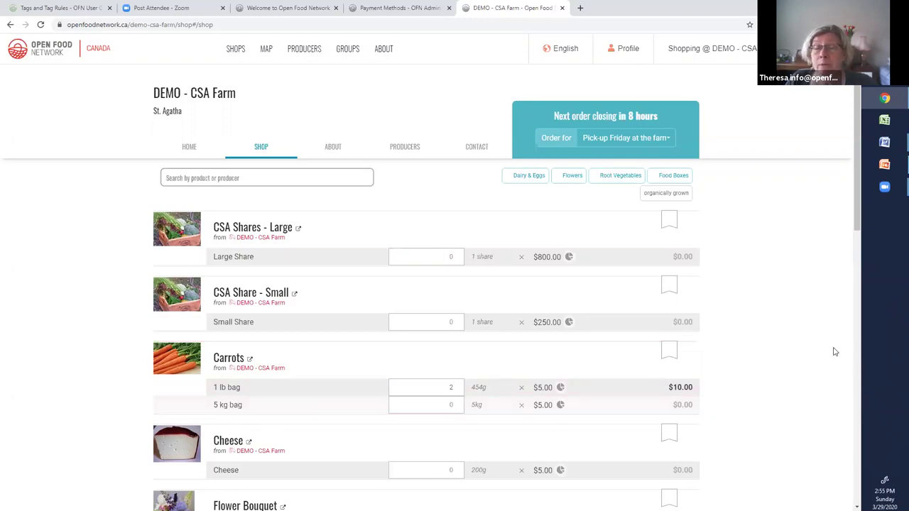
scroll(833, 351, "down", 2)
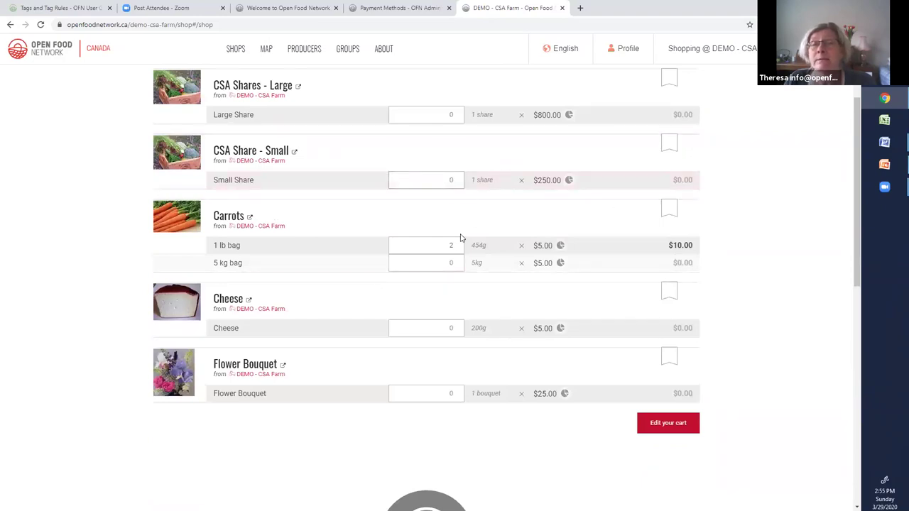
key("Up")
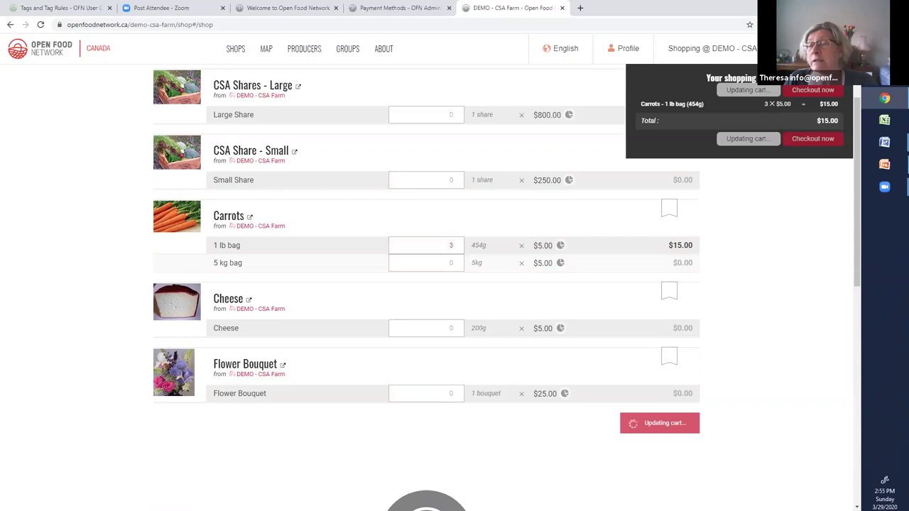
left_click(812, 90)
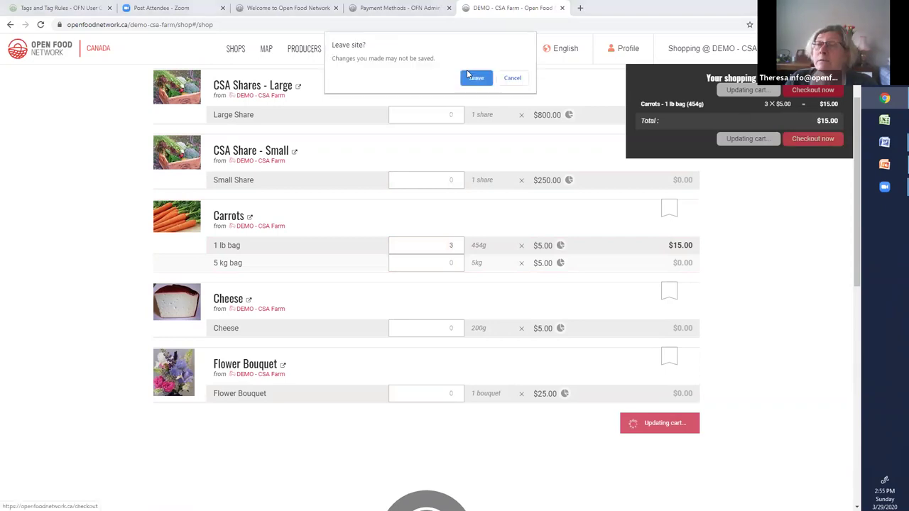
left_click(476, 78)
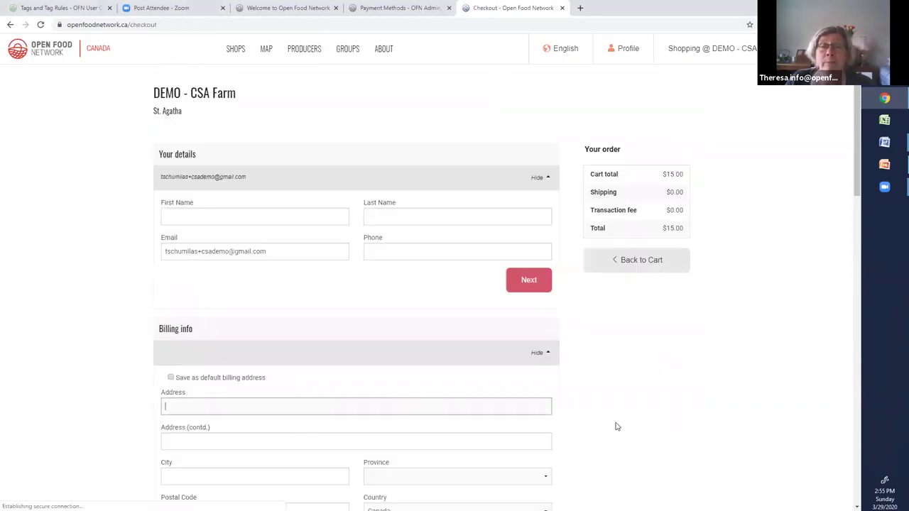
- Fill First Name, Last Name, Phone, Address and City with placeholder x
left_click(199, 217)
type("x")
left_click(391, 216)
type("x")
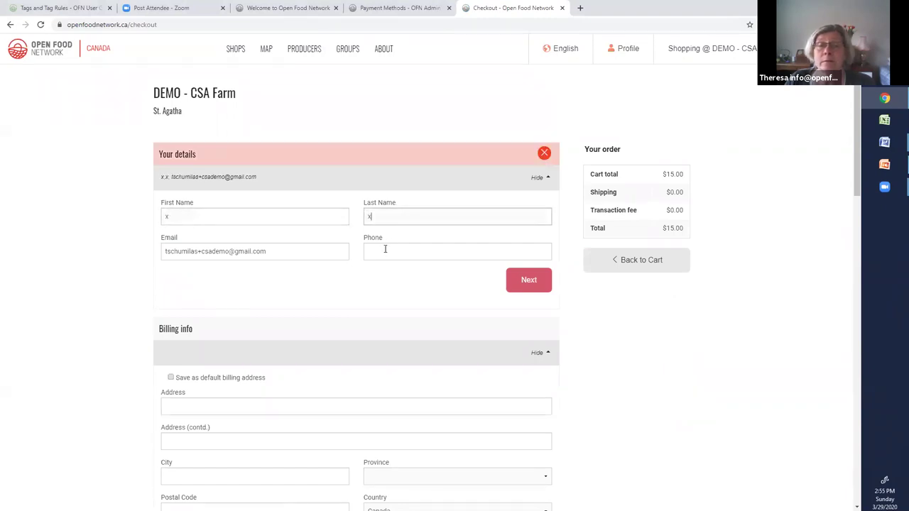
left_click(385, 250)
type("xx")
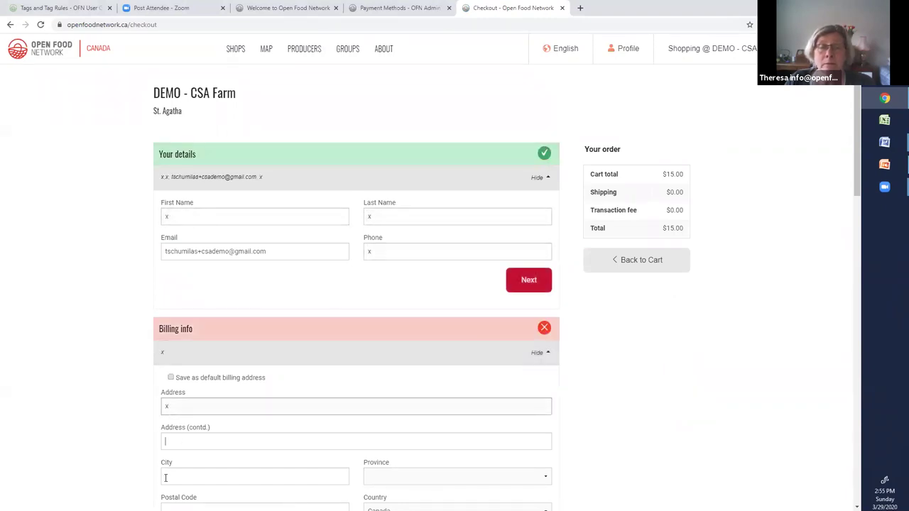
key("Tab")
type("x")
key("Tab")
type("x")
- Set the billing province to Ontario
scroll(547, 476, "down", 1)
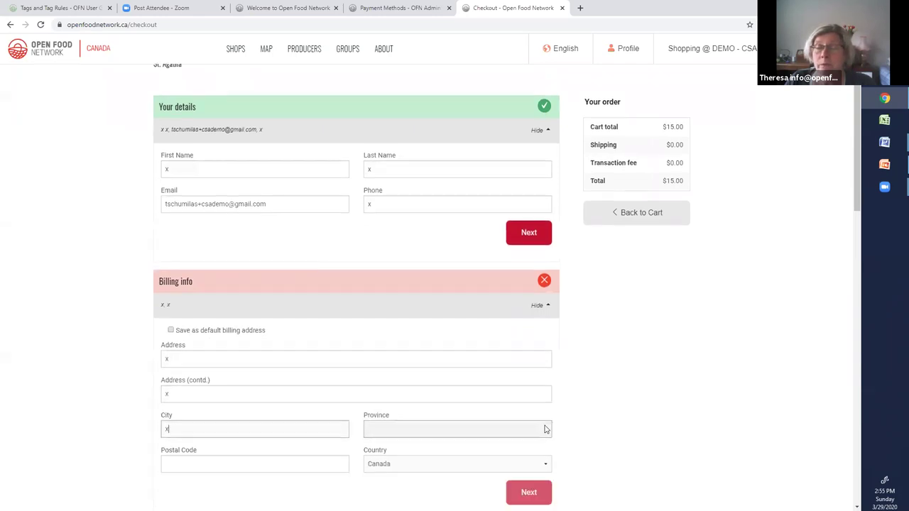
left_click(547, 429)
left_click(548, 381)
scroll(550, 421, "down", 3)
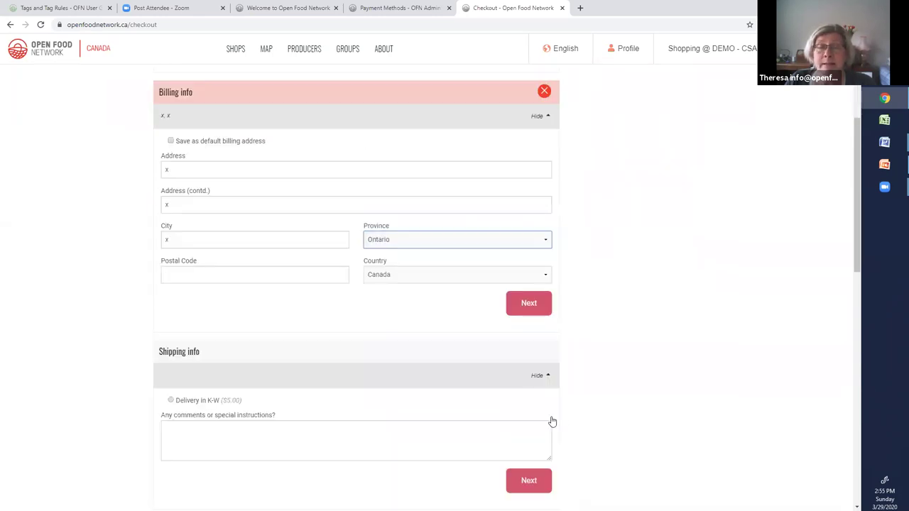
scroll(552, 422, "down", 3)
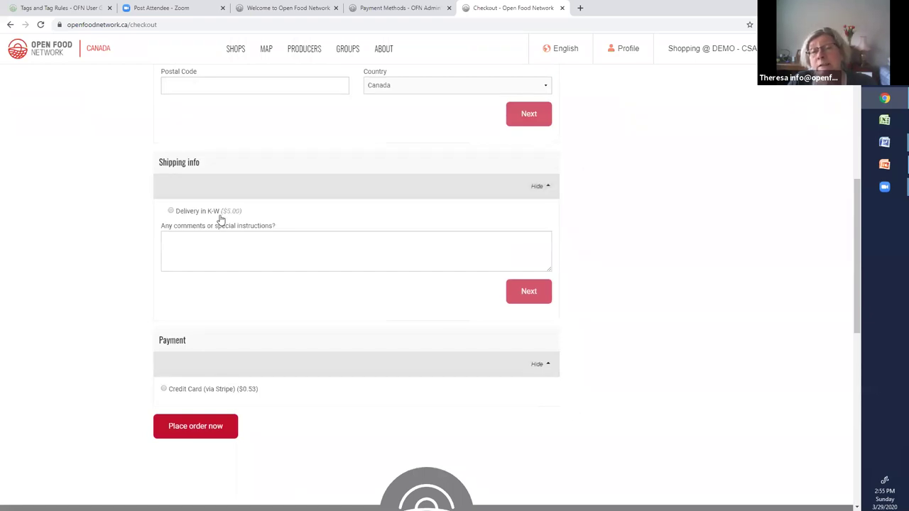
scroll(302, 334, "up", 5)
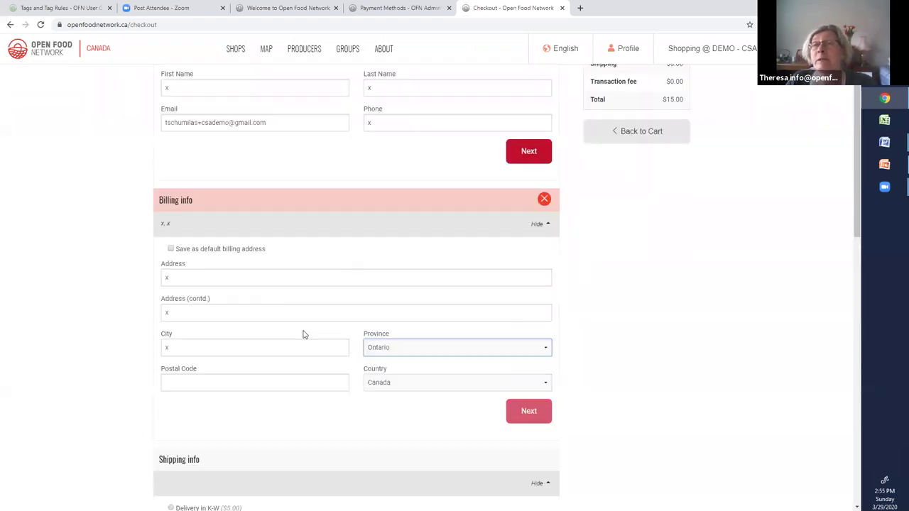
- Log out of the storefront and close the two leftover admin tabs
mouse_move(602, 60)
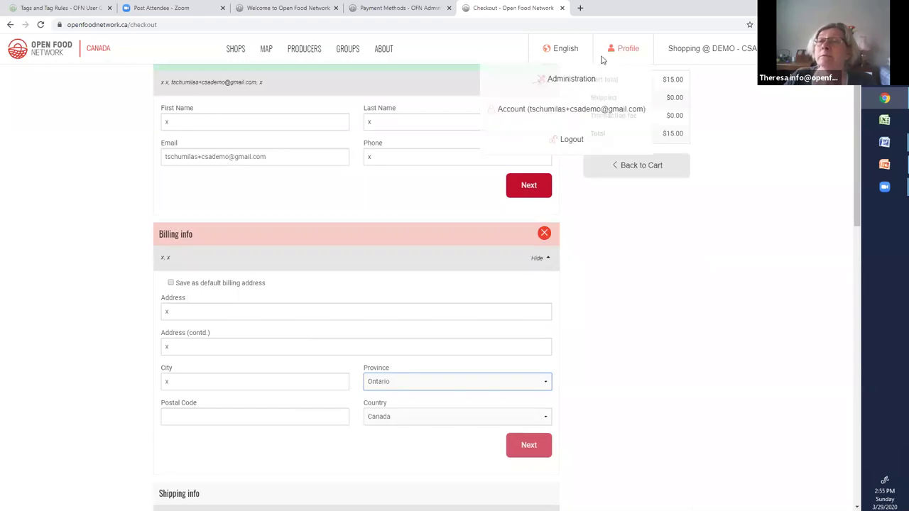
left_click(569, 141)
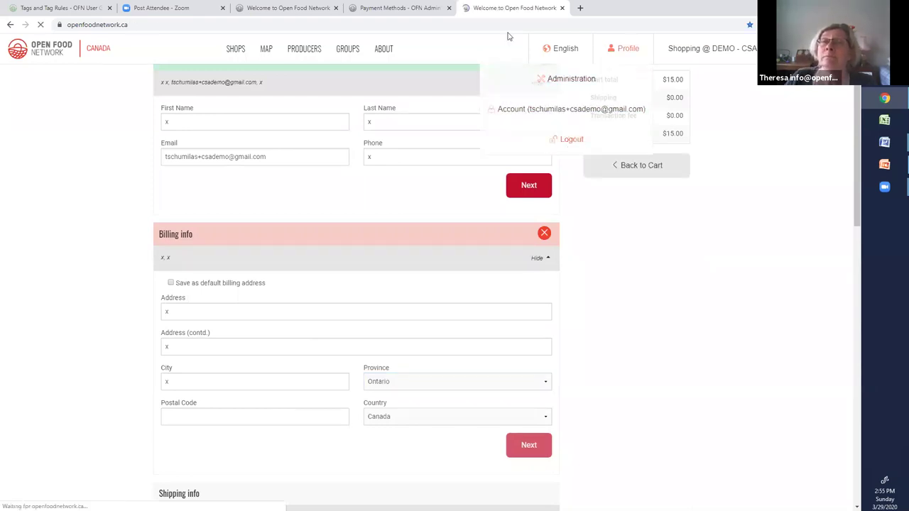
left_click(448, 9)
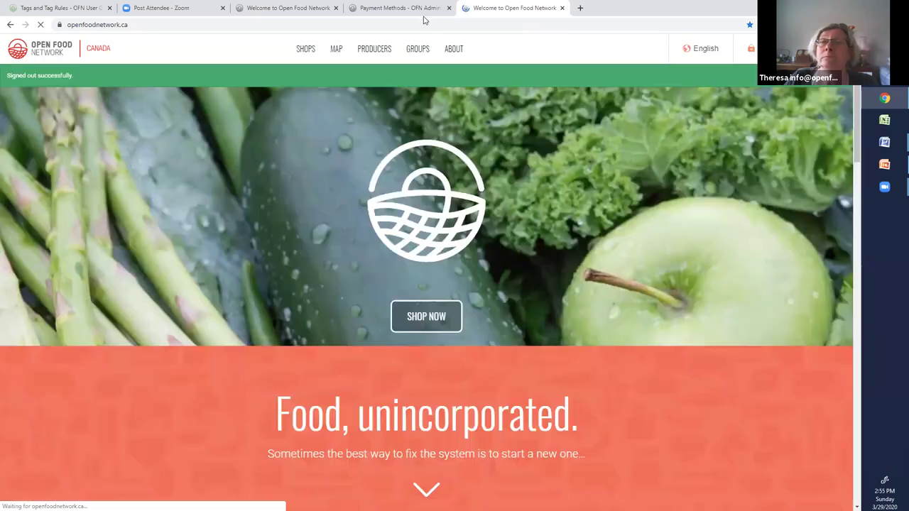
left_click(336, 9)
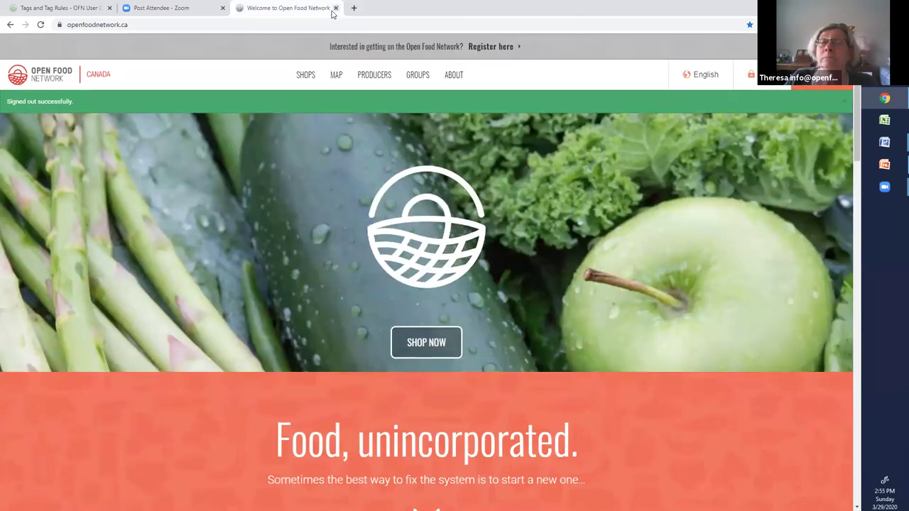
- Log in with the customer's e-mail and password, then go to the Shops list
left_click(749, 78)
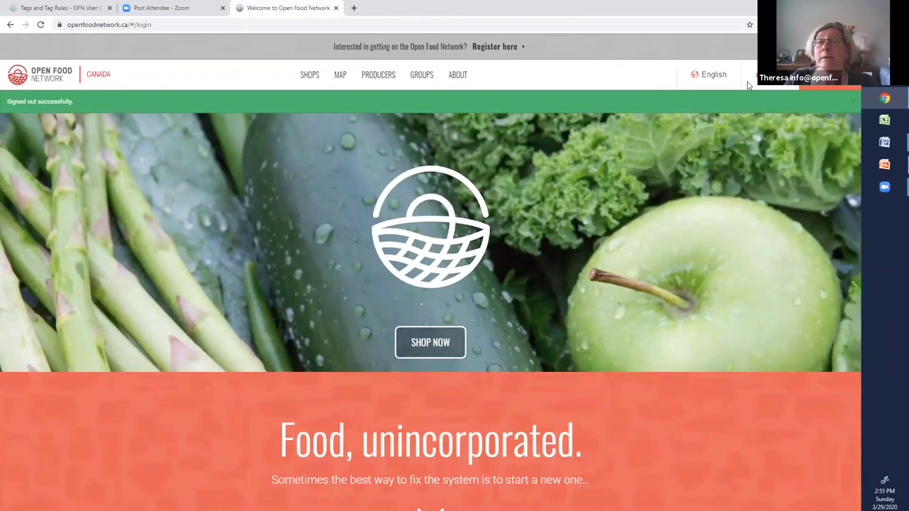
left_click(252, 128)
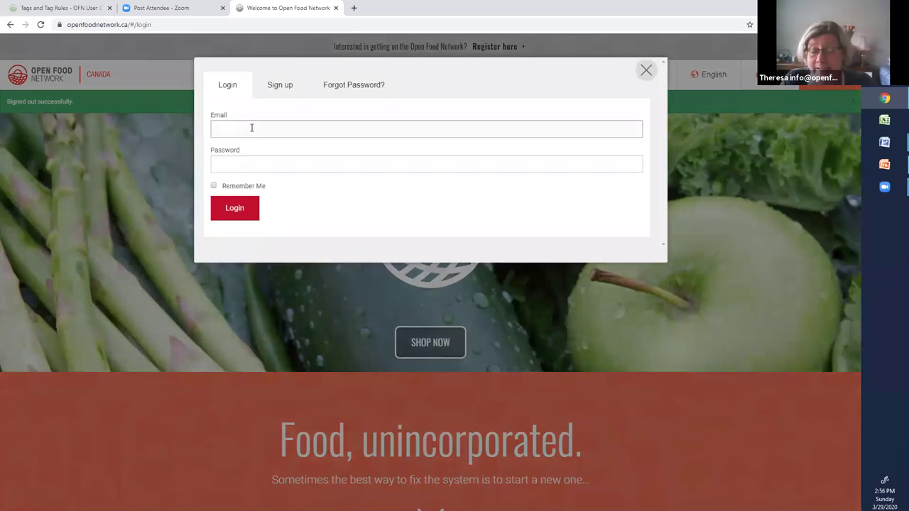
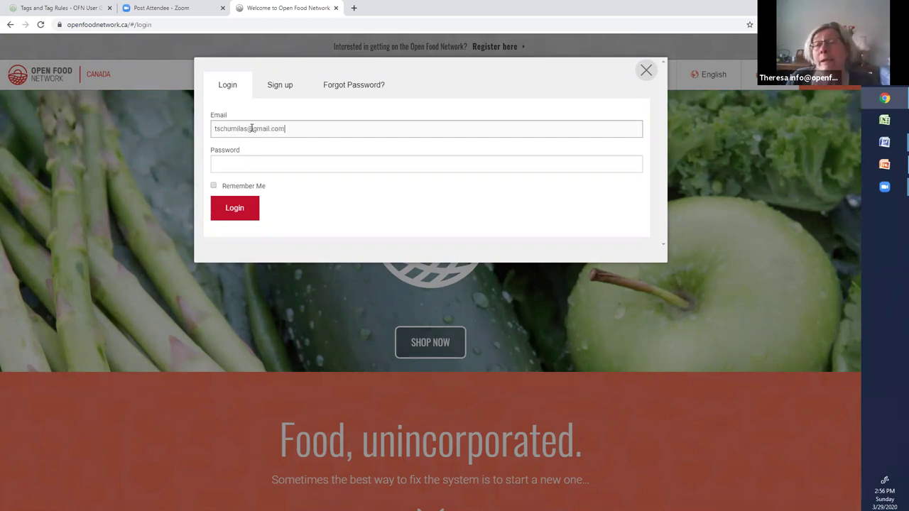
left_click(212, 166)
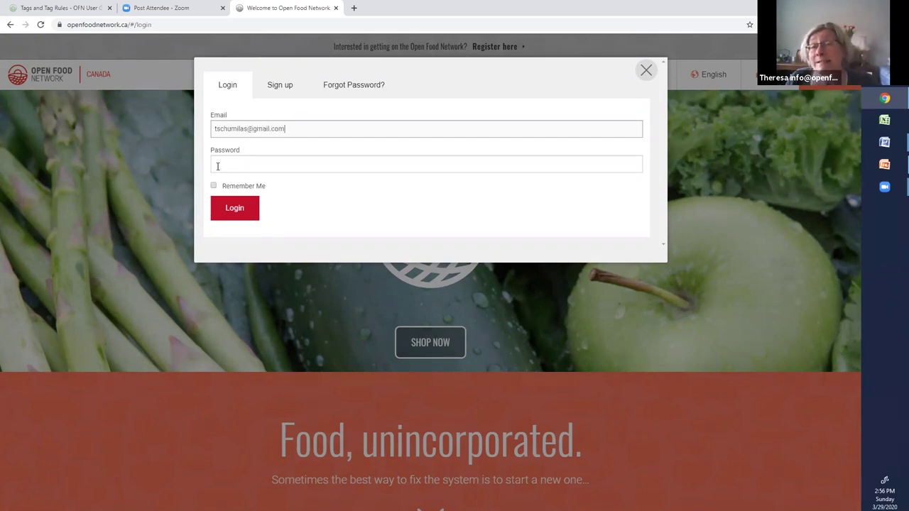
left_click(218, 166)
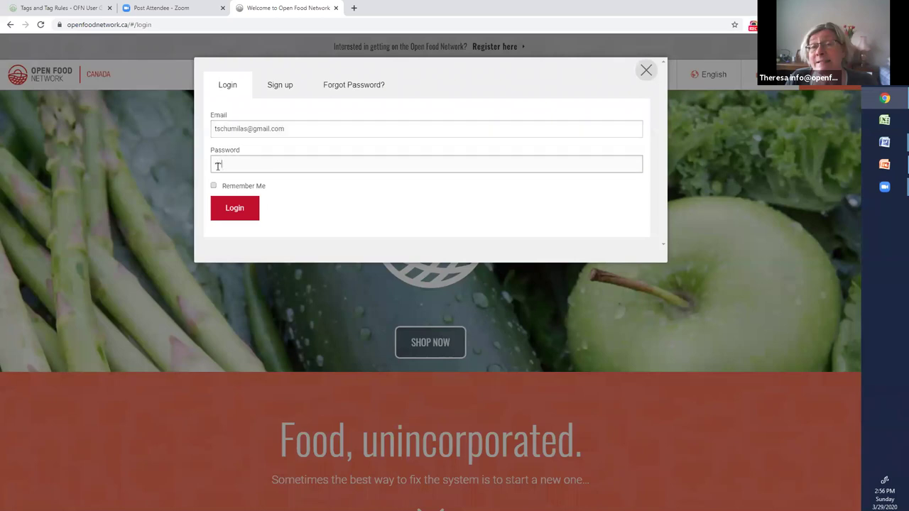
type("••••••••")
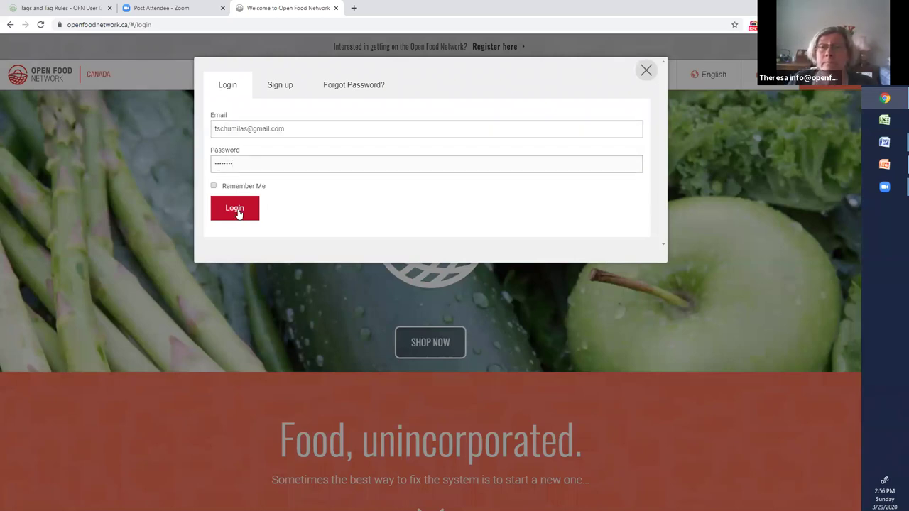
left_click(237, 212)
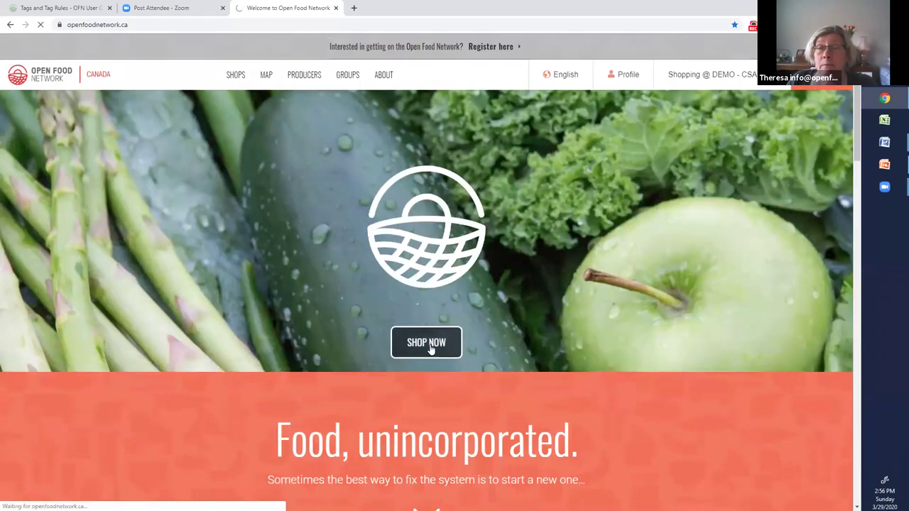
left_click(426, 343)
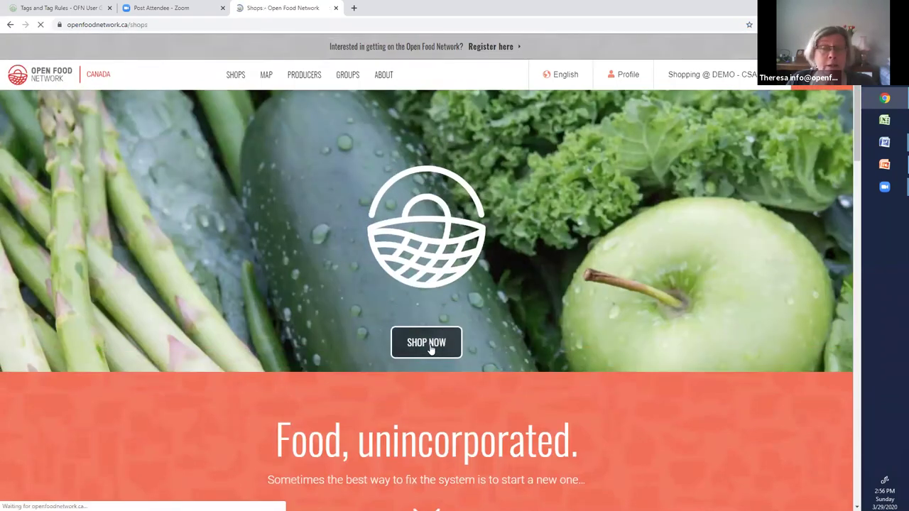
- Add two 1 lb carrot bags ($9.00) from DEMO - CSA Farm to the cart and check out
scroll(239, 263, "down", 3)
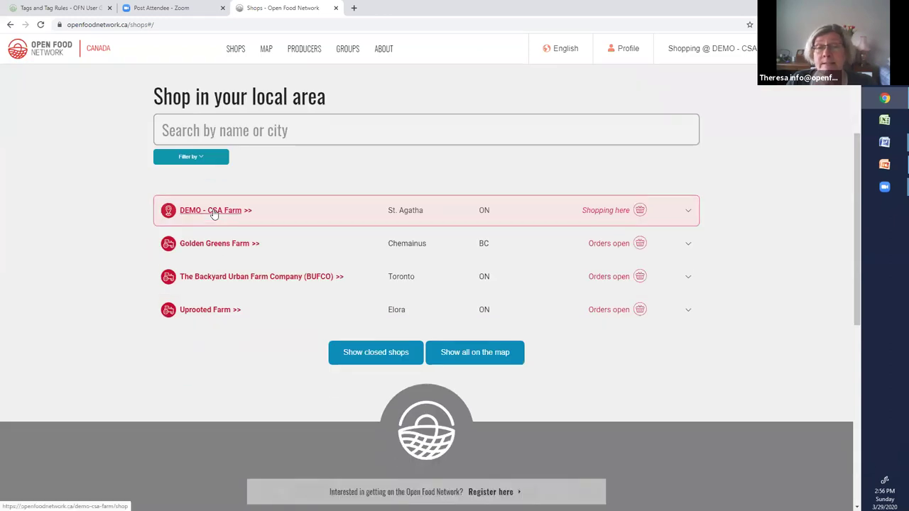
left_click(213, 210)
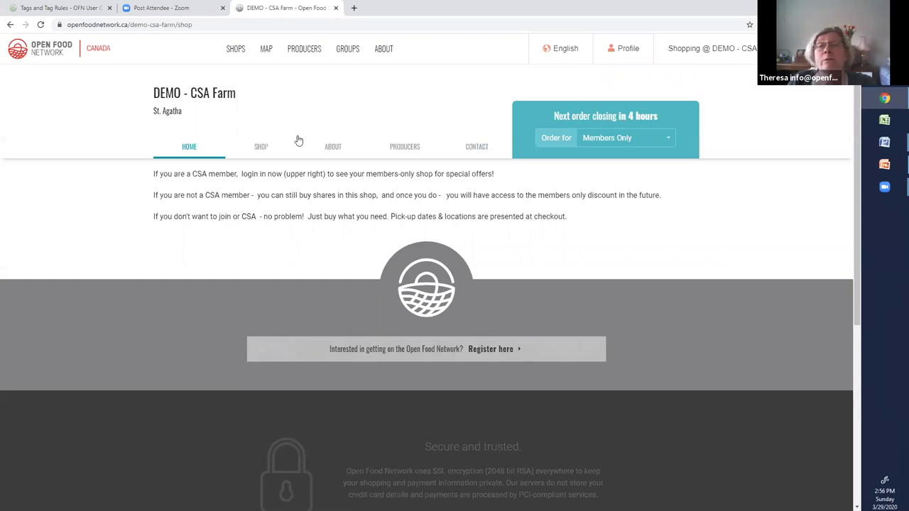
left_click(262, 150)
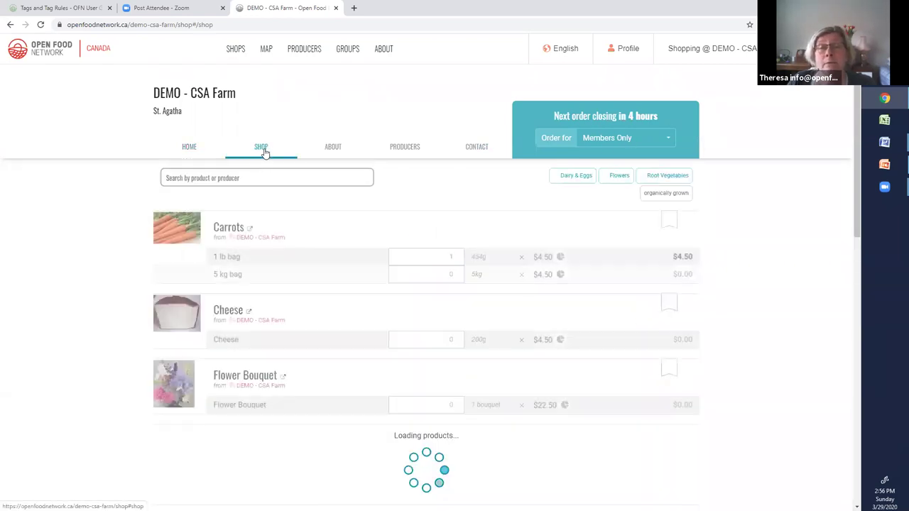
left_click(456, 254)
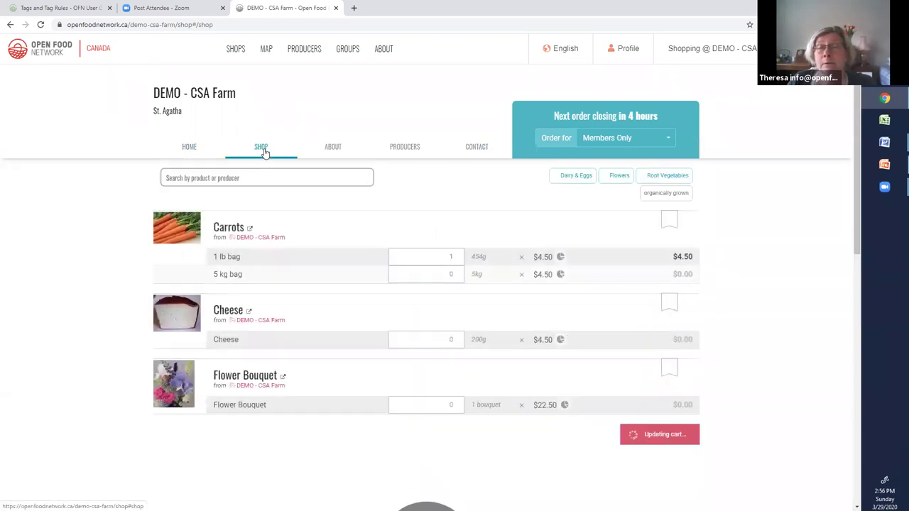
left_click(456, 256)
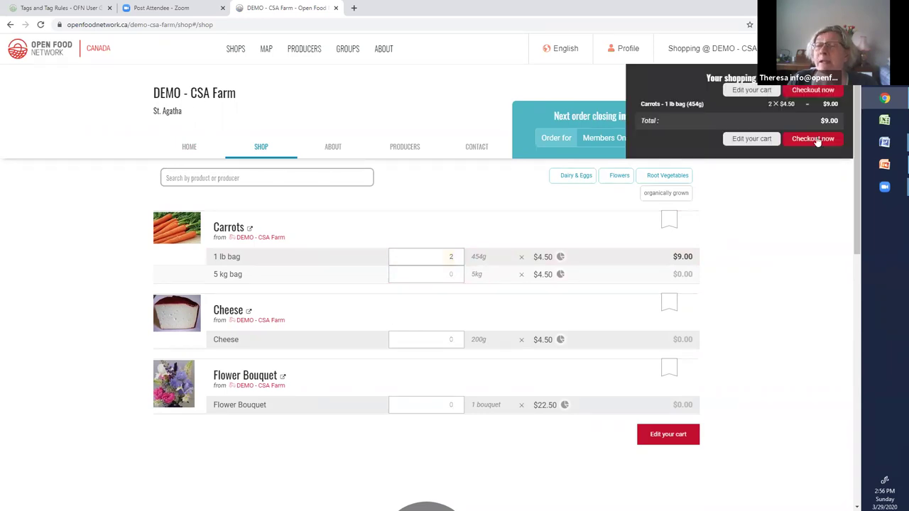
left_click(815, 139)
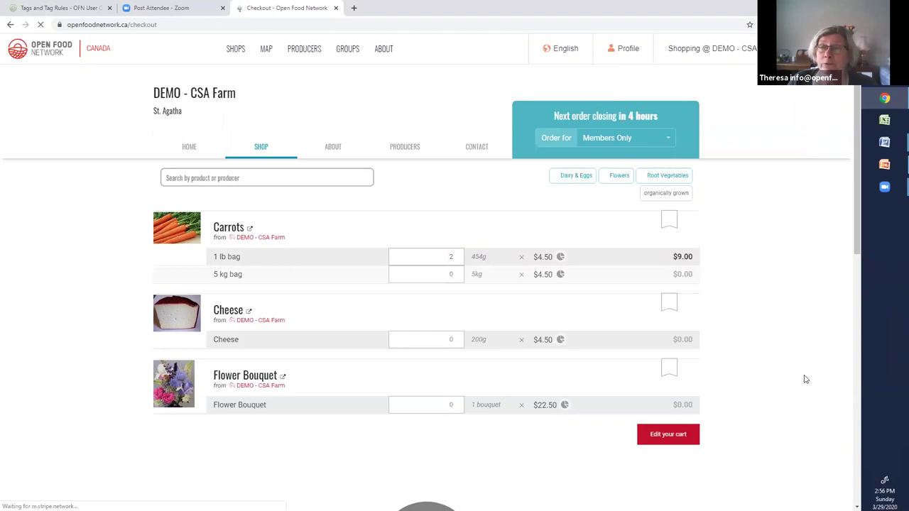
- Review checkout's $5.00 and free CSA Members delivery and both credit card payment options
scroll(818, 342, "down", 2)
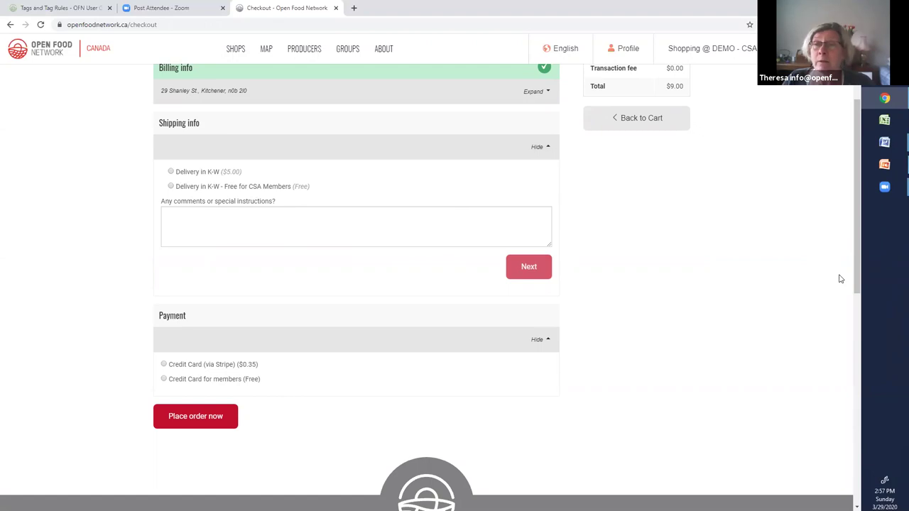
scroll(775, 329, "up", 2)
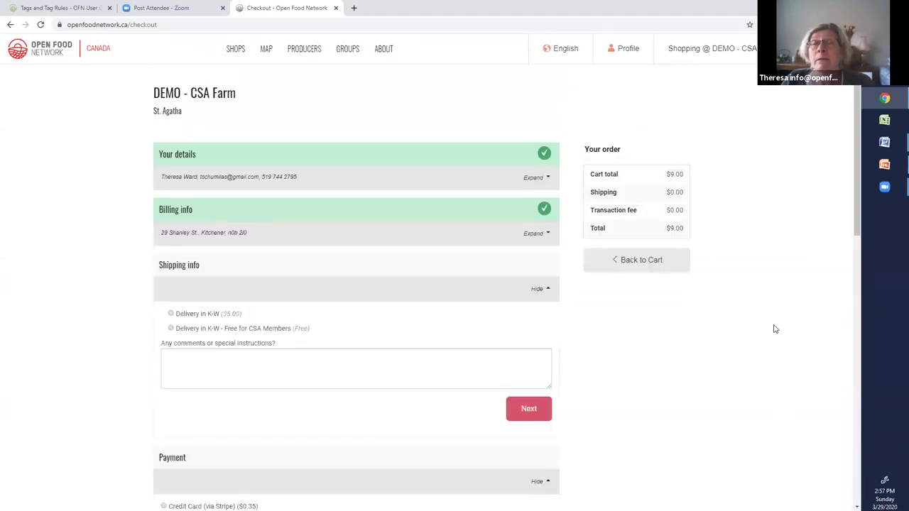
mouse_move(627, 47)
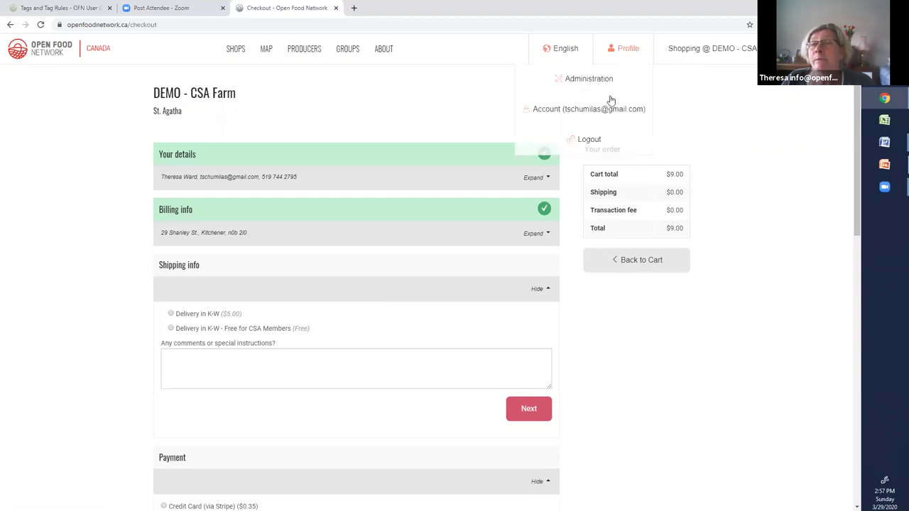
- Log out and sign in with the other account's e-mail and password
left_click(589, 139)
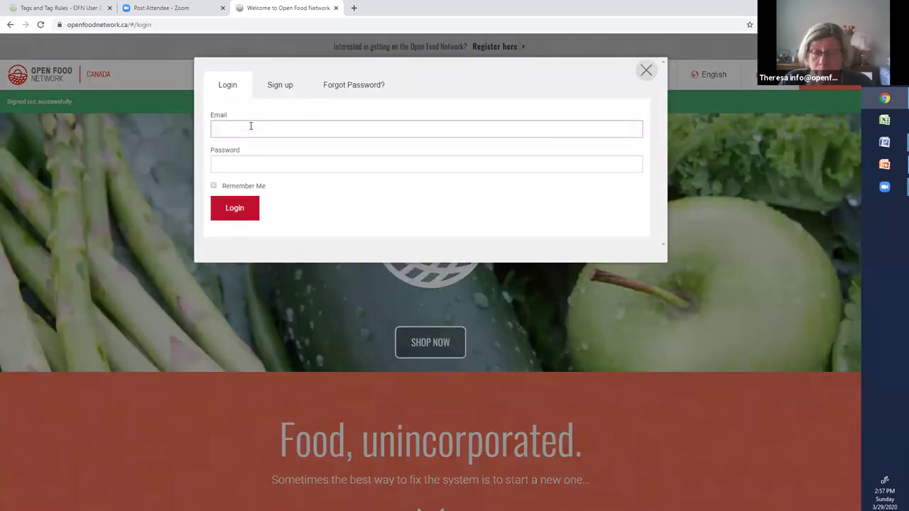
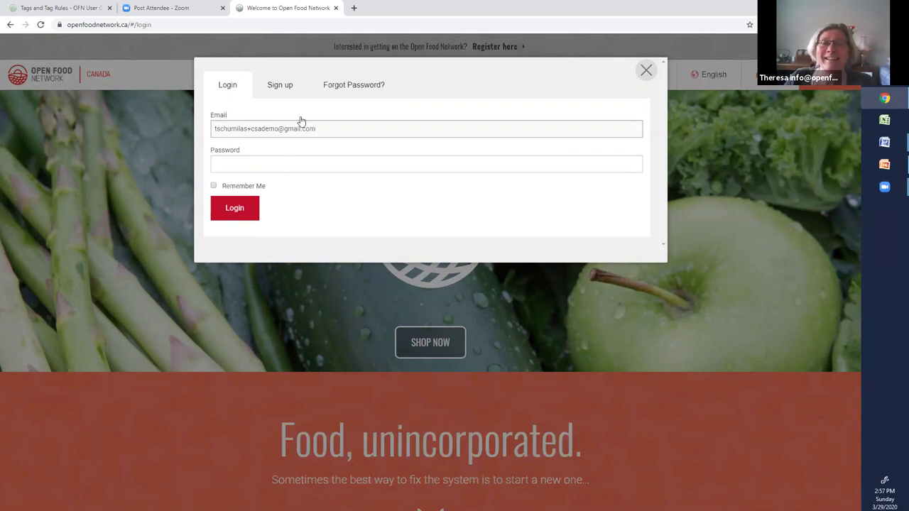
left_click(250, 163)
type("•••••")
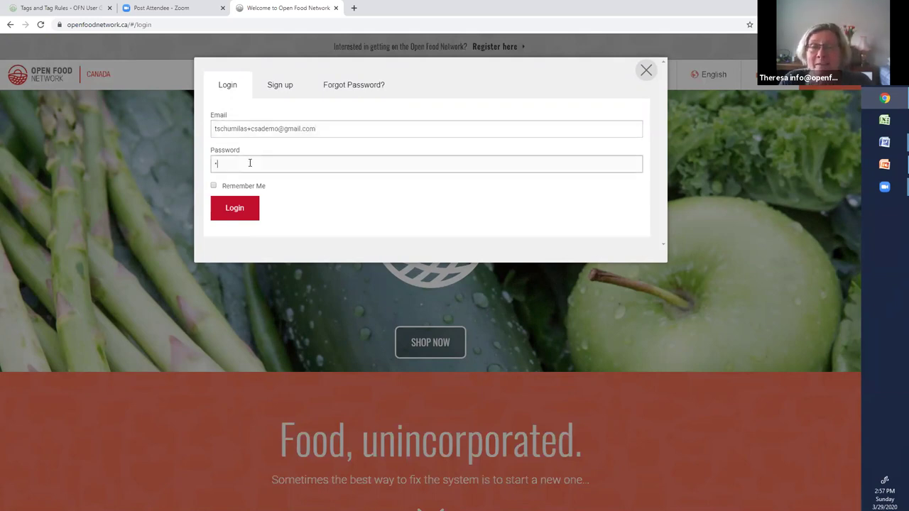
left_click(241, 211)
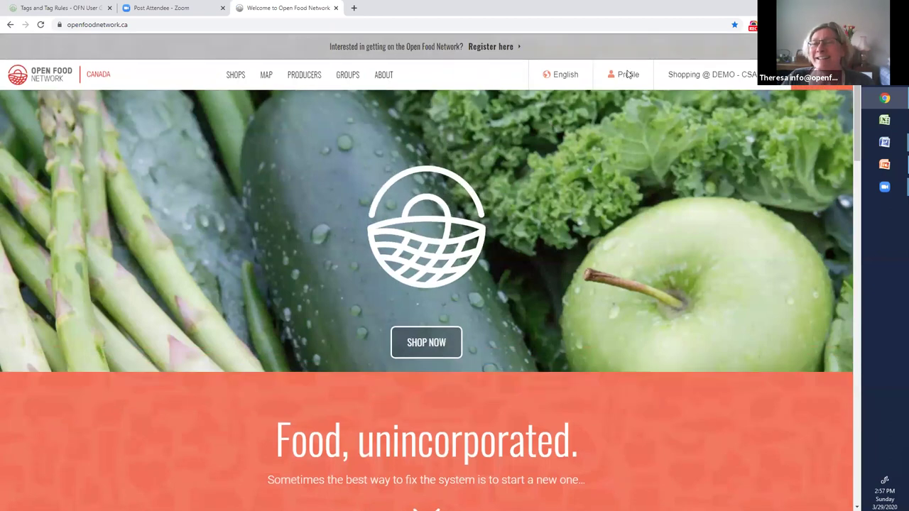
- Open the Tag Rules settings for DEMO - CSA Farm in administration
mouse_move(625, 75)
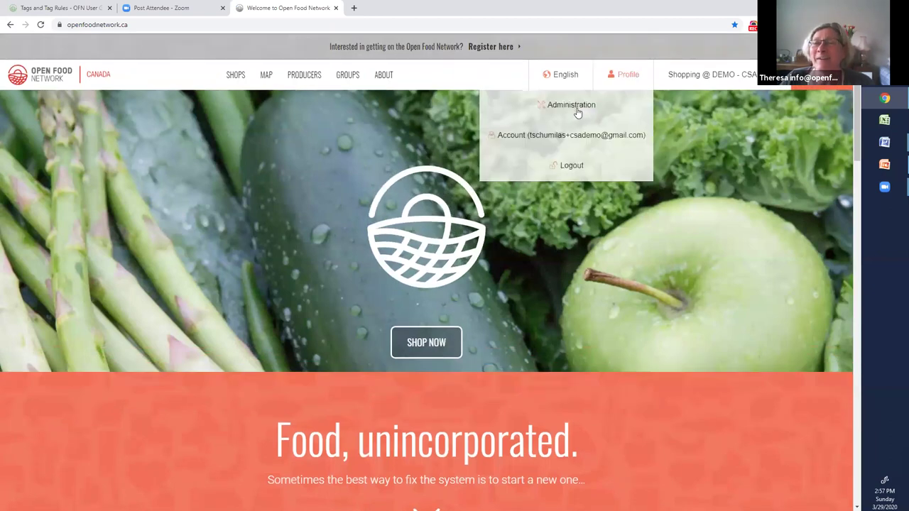
left_click(577, 106)
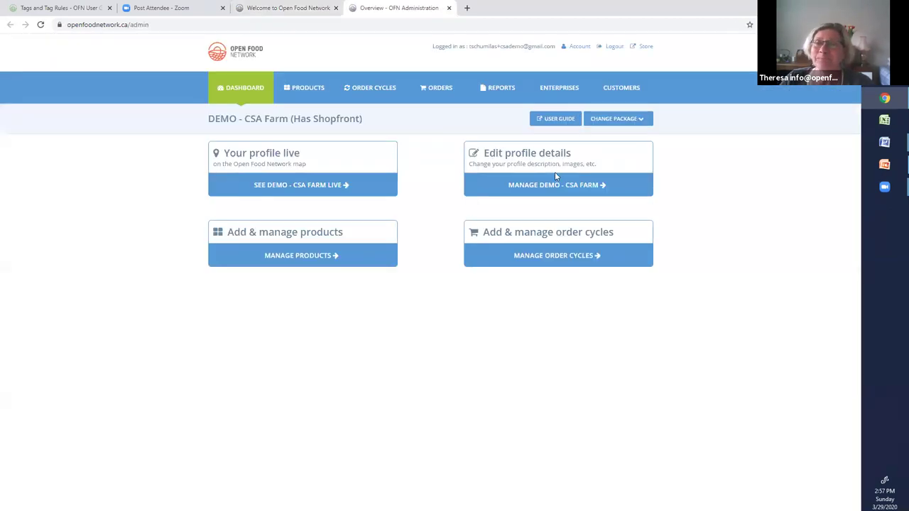
left_click(528, 172)
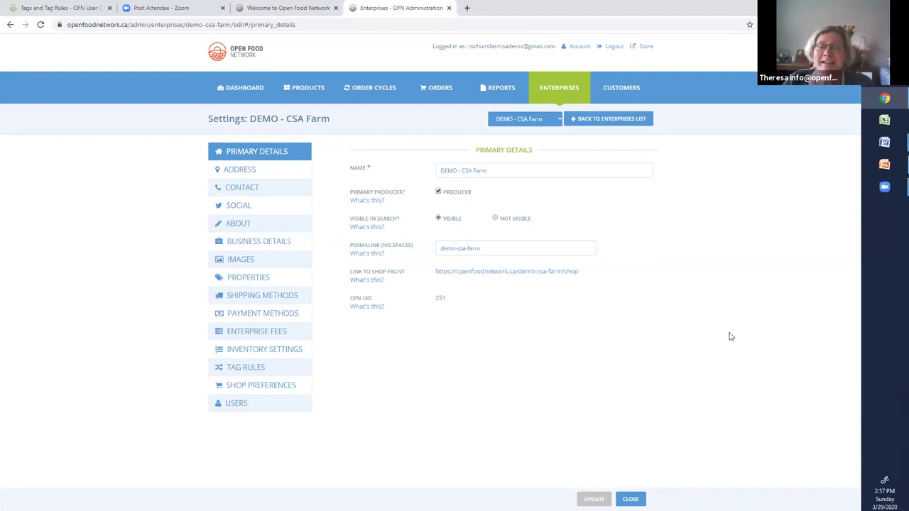
left_click(250, 369)
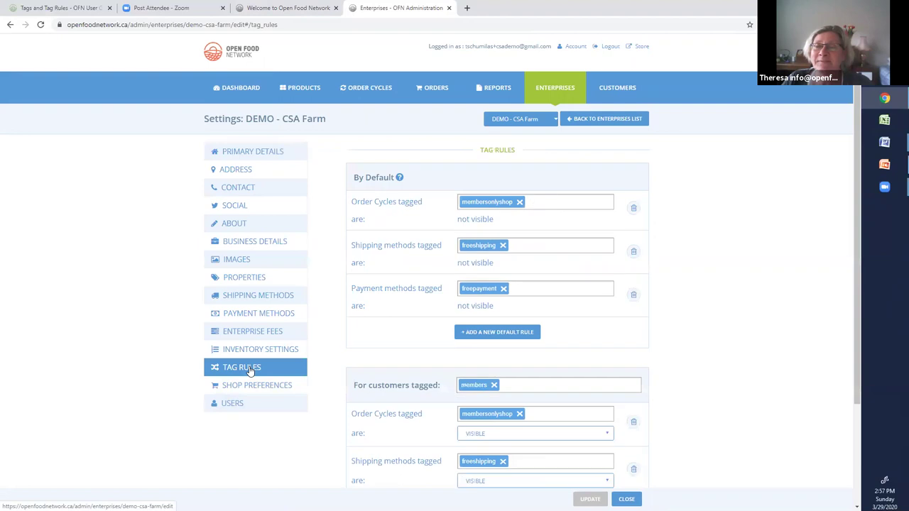
- Add a default Show or Hide variants rule hiding variants tagged gleaners
left_click(511, 334)
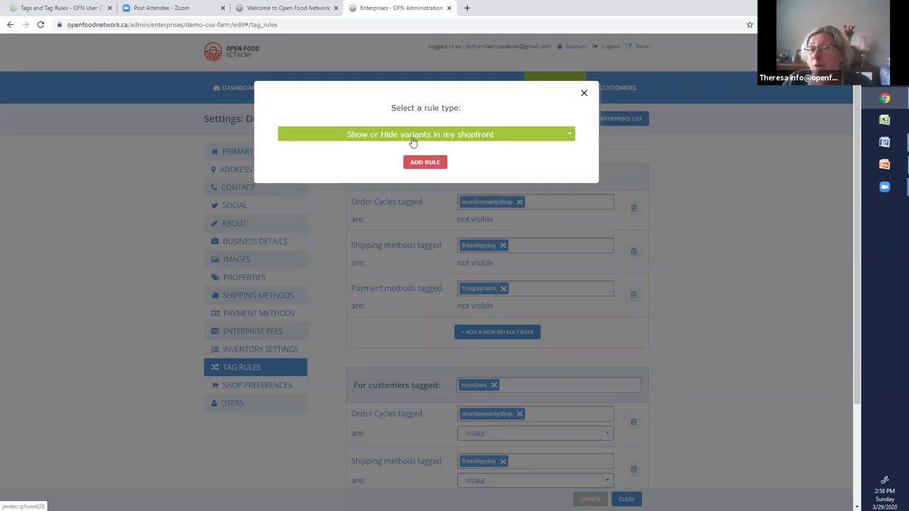
left_click(425, 162)
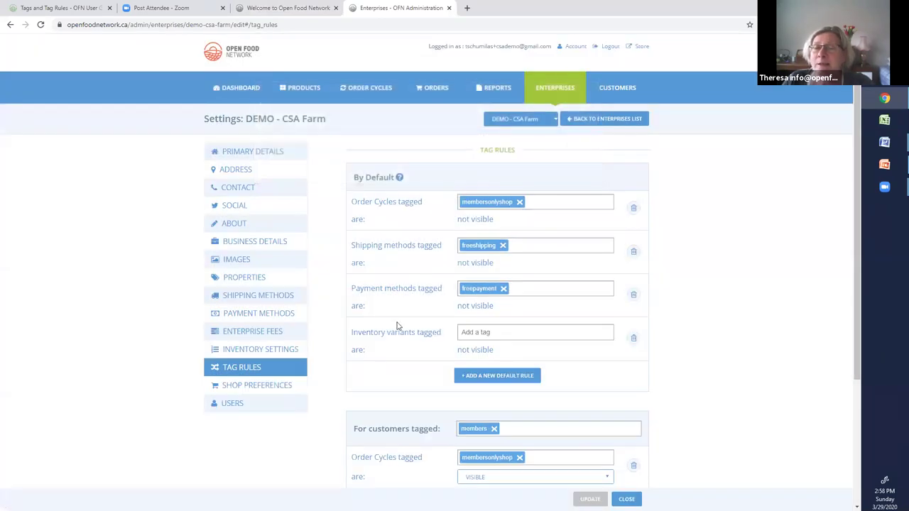
left_click(469, 332)
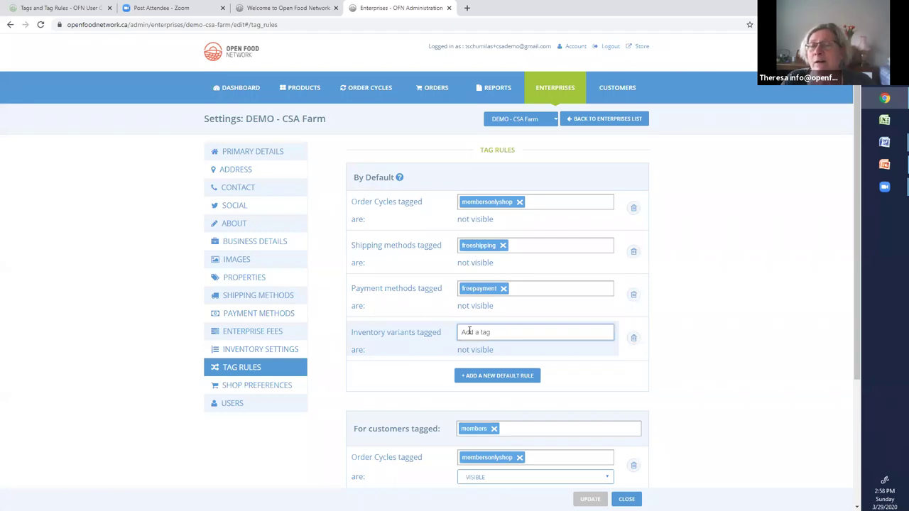
type("gl")
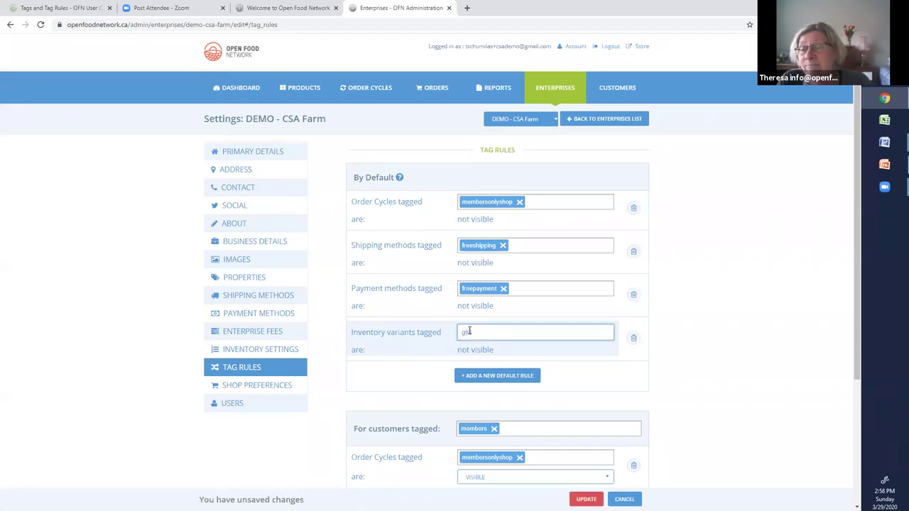
type("uten")
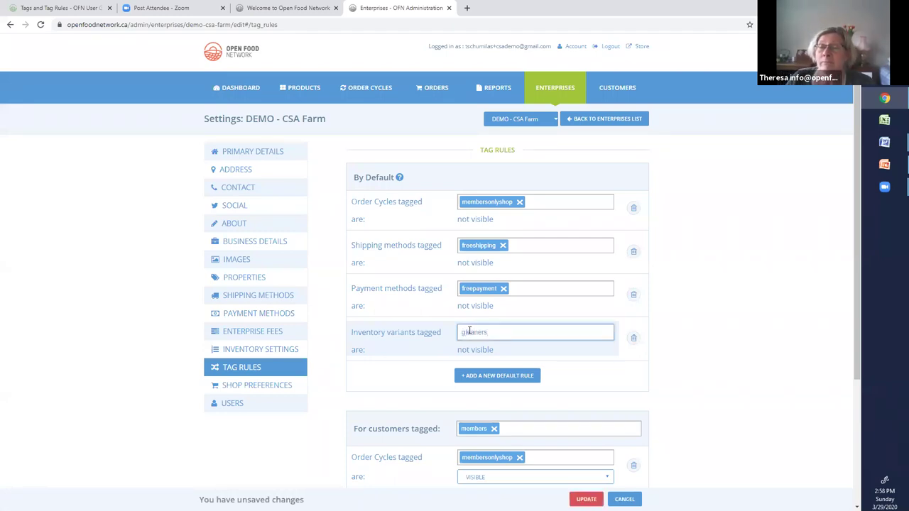
scroll(607, 365, "down", 2)
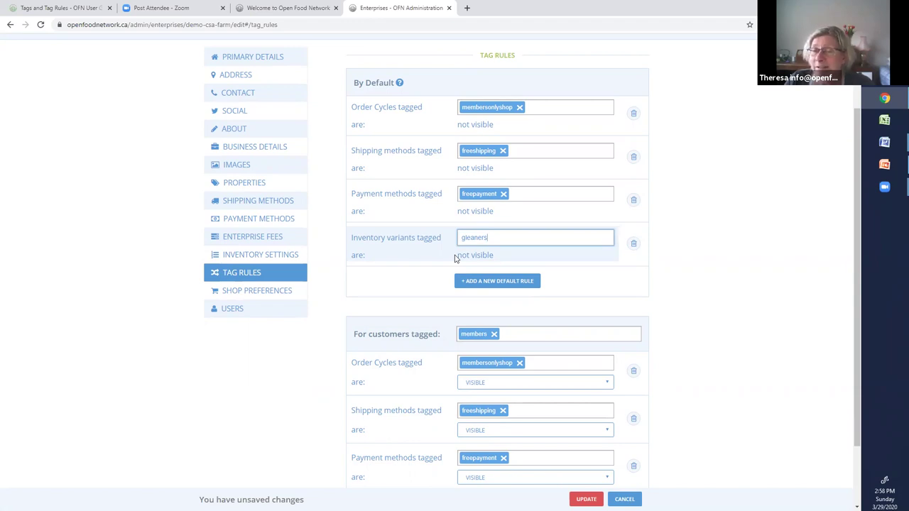
scroll(544, 277, "down", 2)
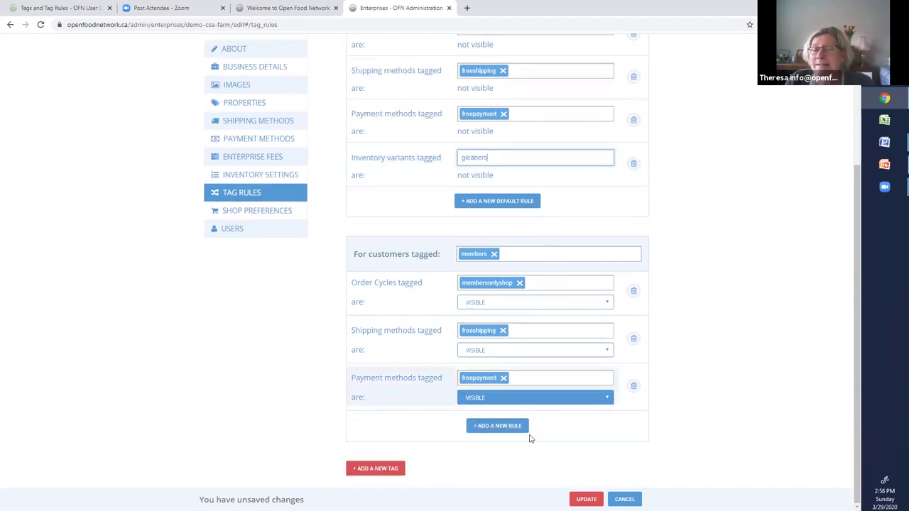
- Confirm the gleaners hidden-variant tag and add a customer tag group for gleaners
left_click(381, 470)
left_click(381, 468)
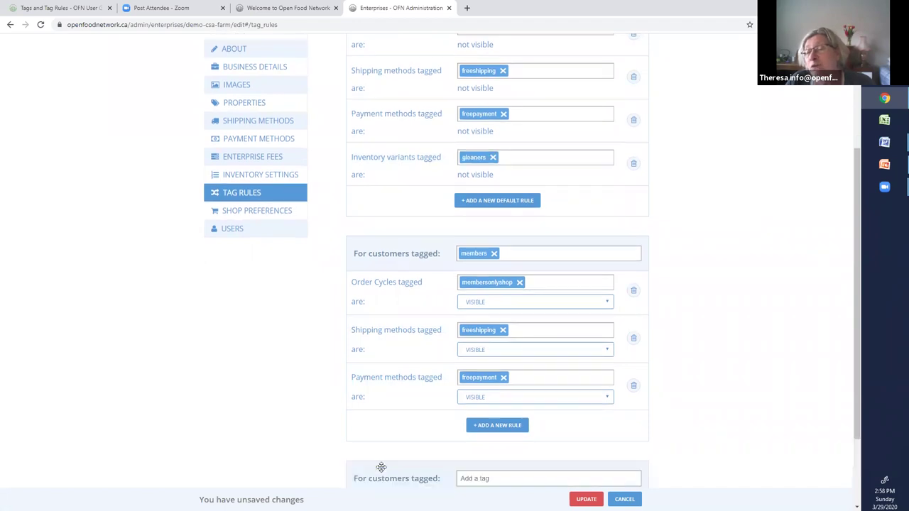
scroll(426, 433, "down", 2)
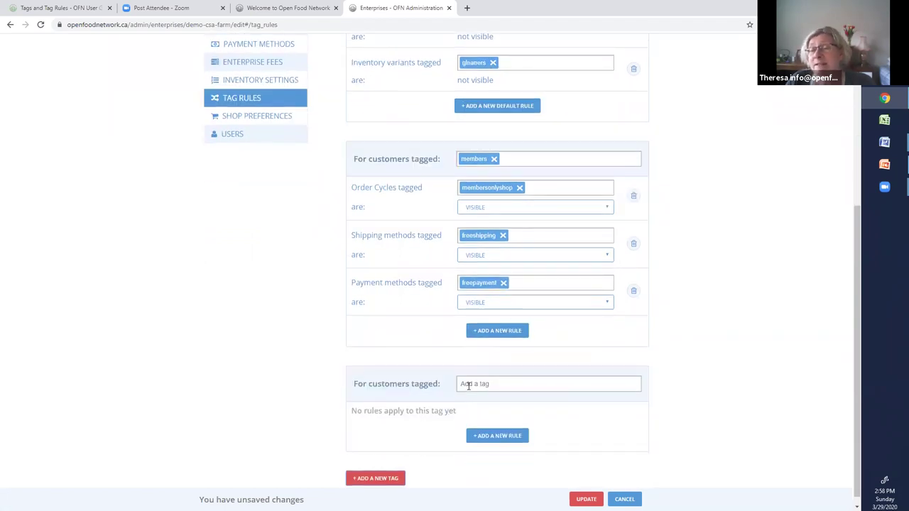
left_click(468, 385)
type("gleaners")
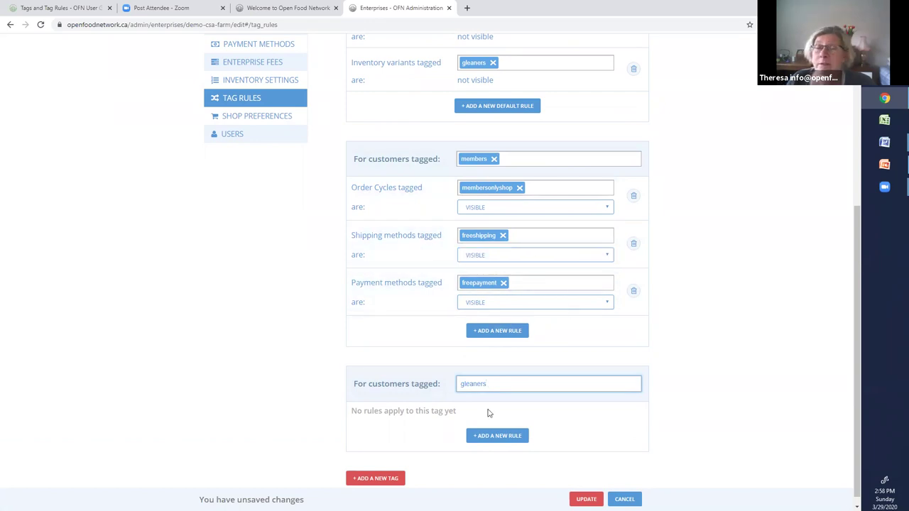
- Add a rule making variants tagged gleaners visible to gleaners customers
scroll(499, 430, "down", 1)
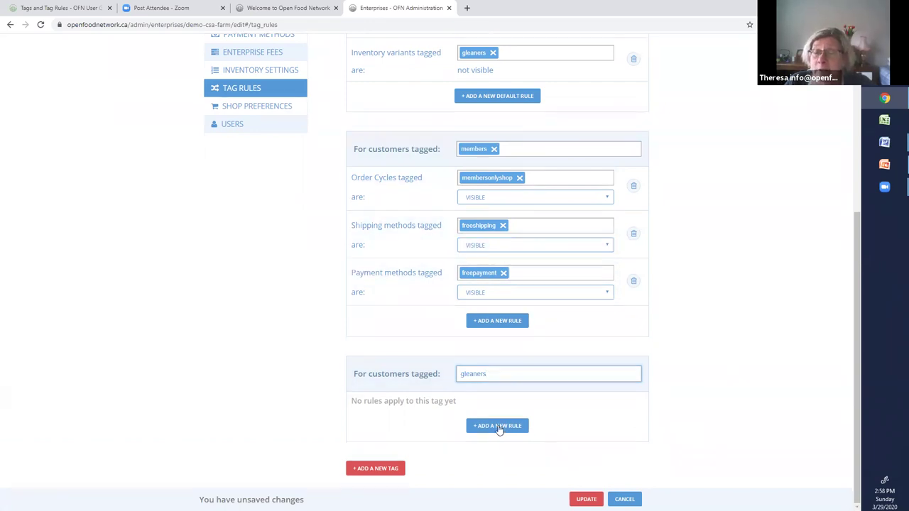
left_click(498, 427)
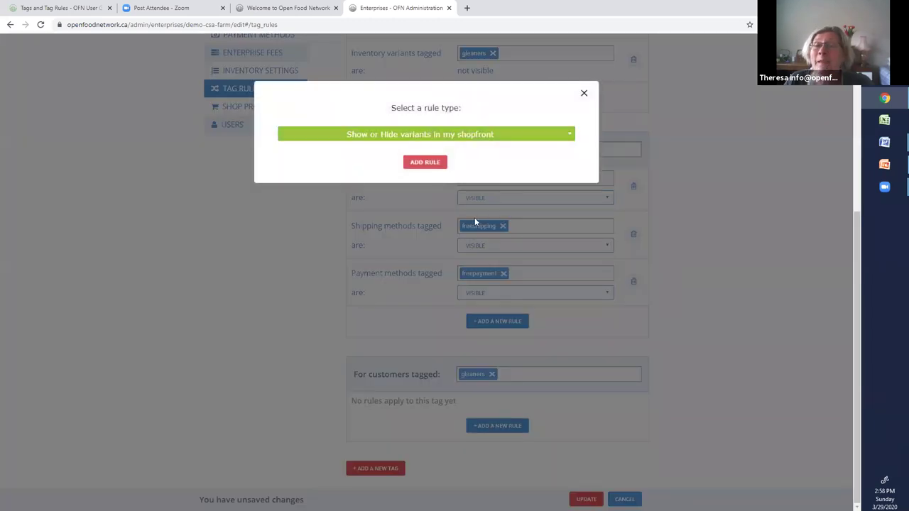
left_click(424, 162)
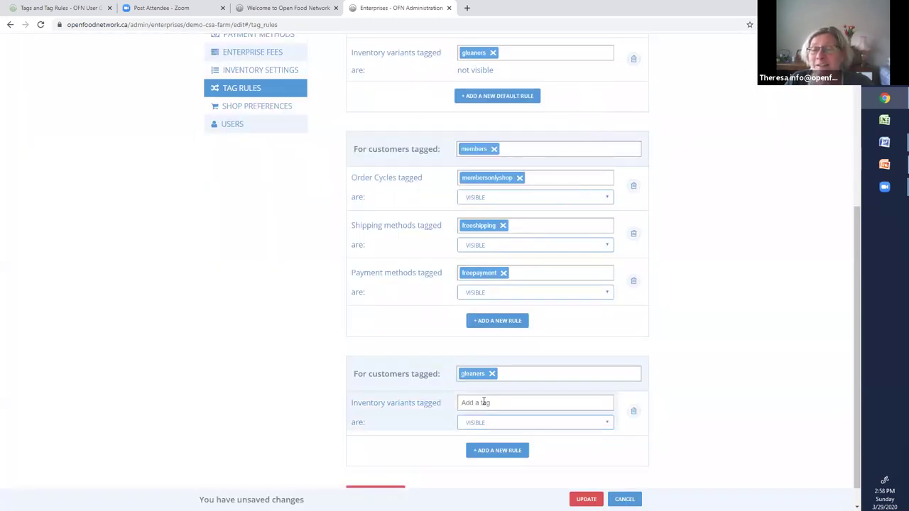
left_click(483, 402)
type("gl")
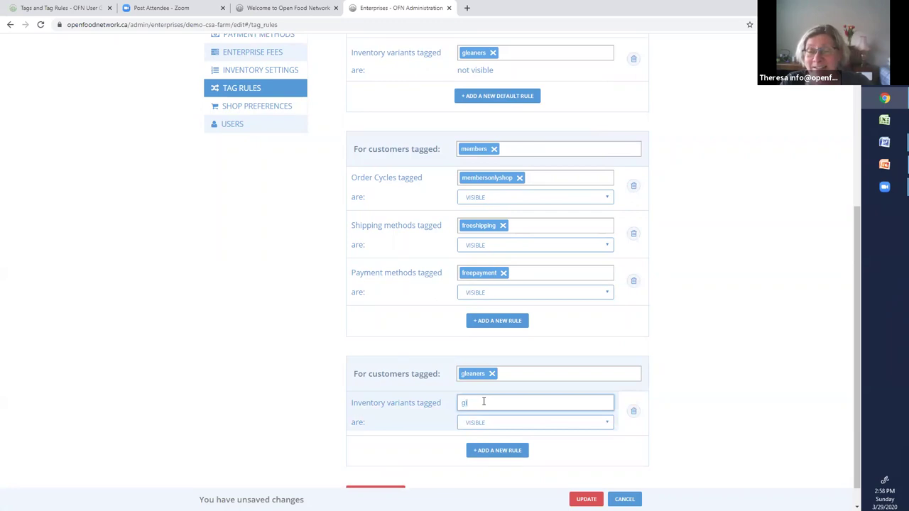
type("eaners")
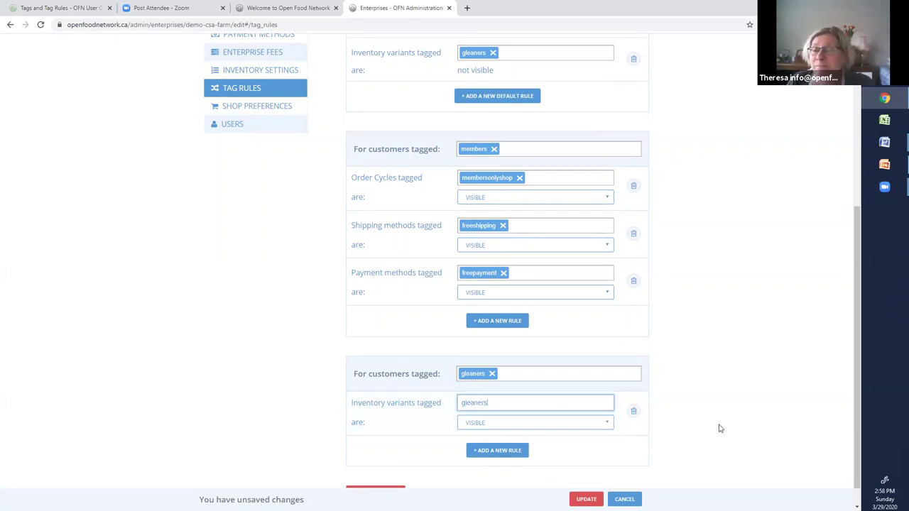
left_click(719, 428)
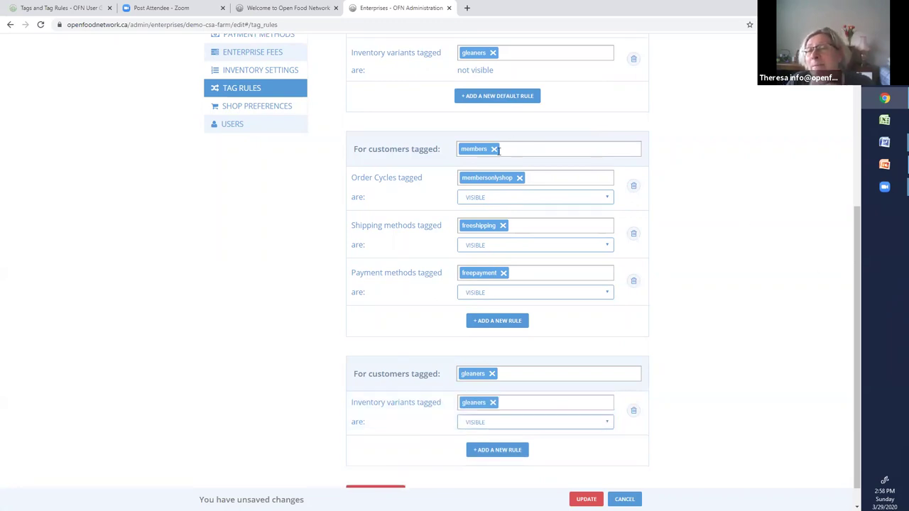
- Review DEMO - CSA Farm's default and gleaners customer tag rules, then save the enterprise settings
scroll(800, 251, "up", 2)
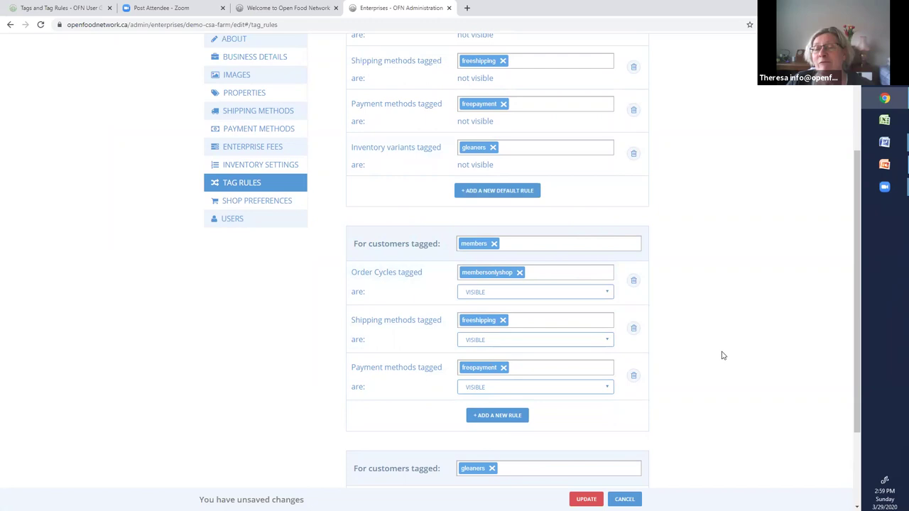
scroll(499, 381, "down", 1)
scroll(499, 382, "down", 1)
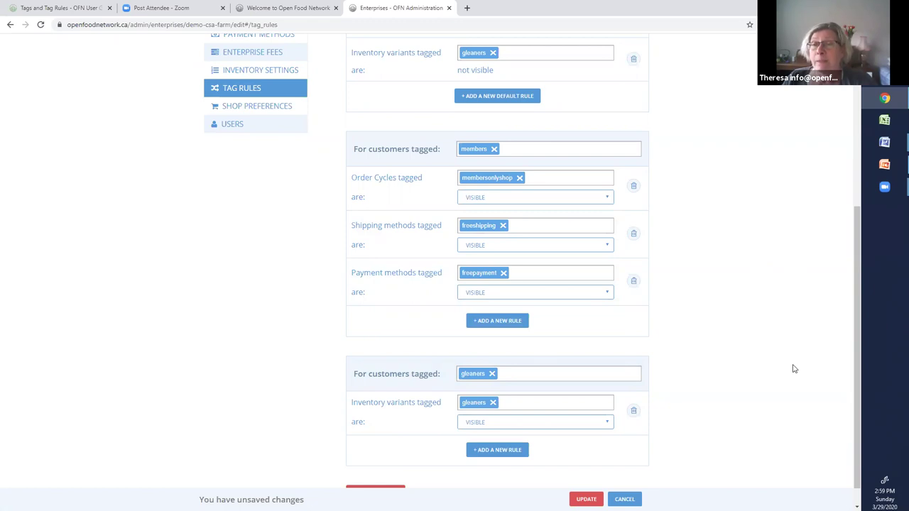
scroll(519, 253, "up", 2)
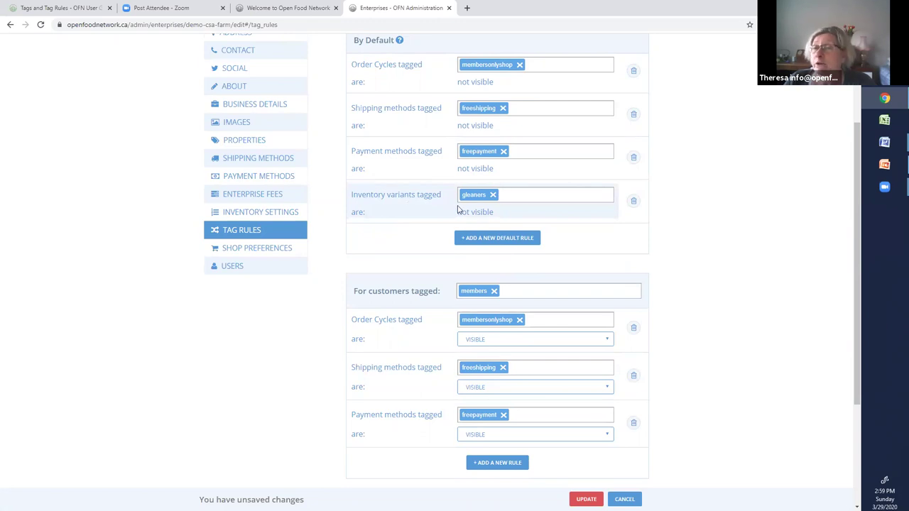
scroll(414, 363, "down", 2)
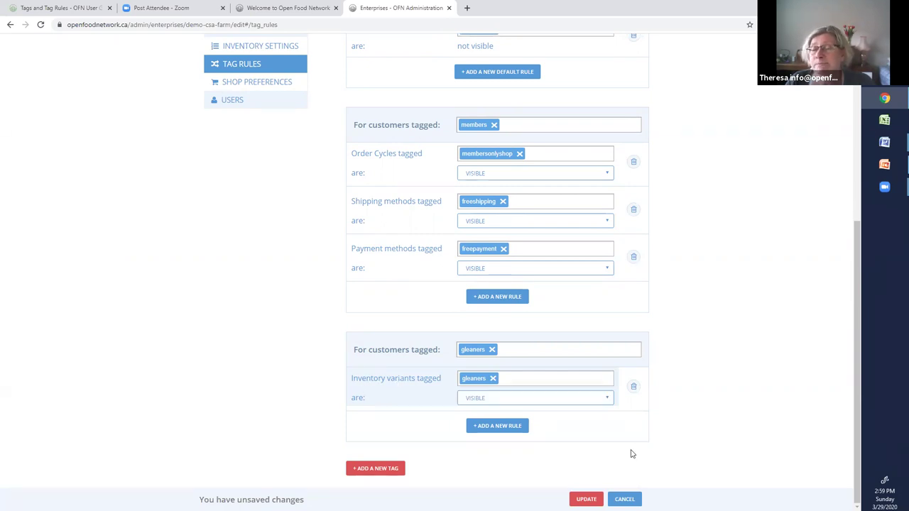
left_click(586, 499)
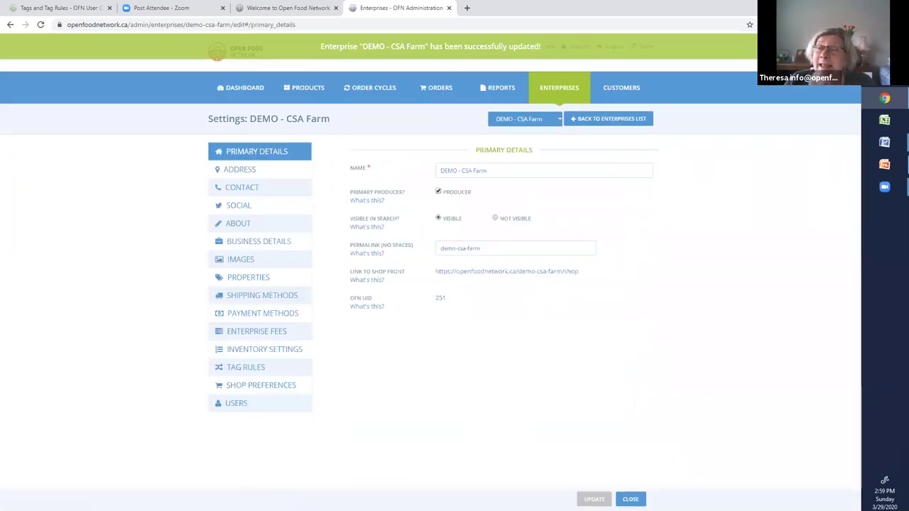
- In Customers, add the gleaners tag to the customer already tagged members
left_click(631, 94)
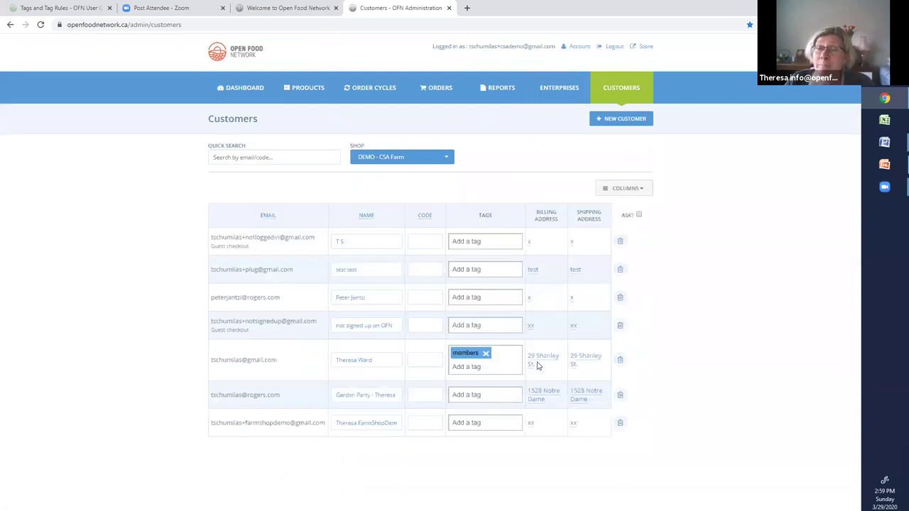
left_click(472, 366)
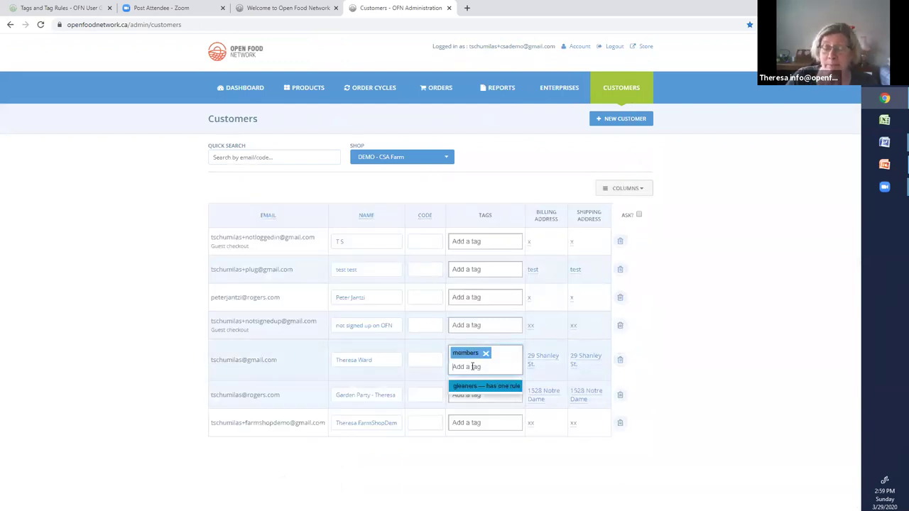
type("gleaners")
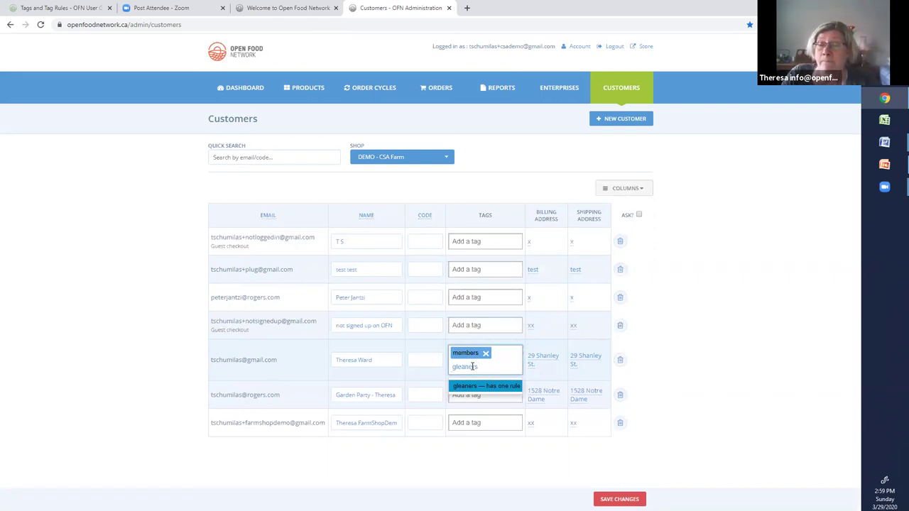
key("Return")
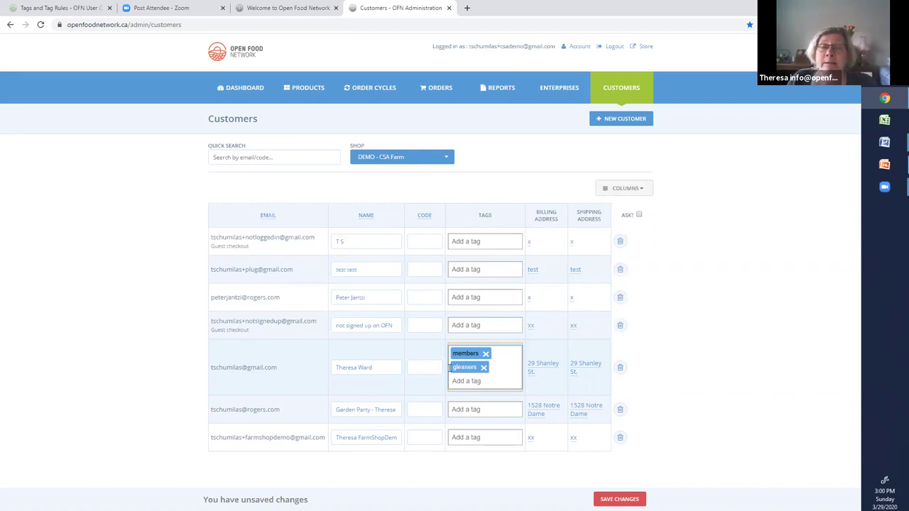
- Give a second customer the gleaners tag after discarding a half-typed tag, then go to Products
left_click(467, 269)
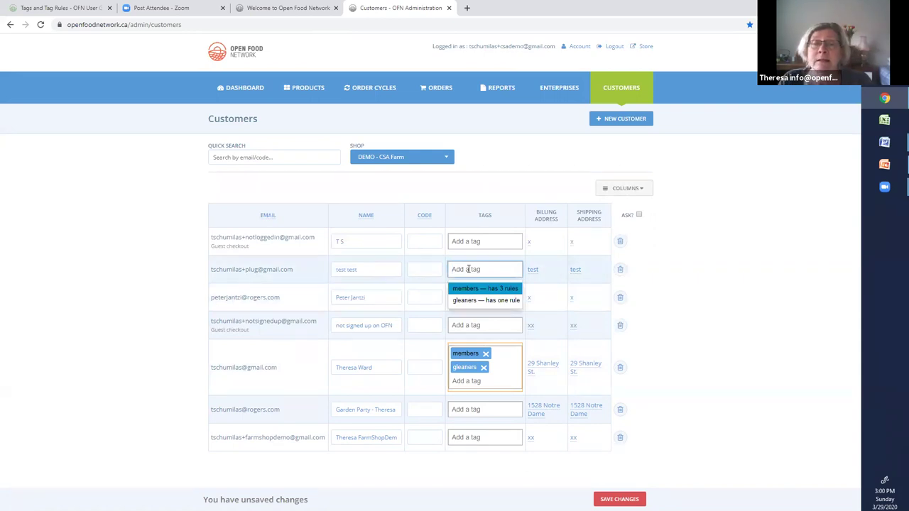
type("glea")
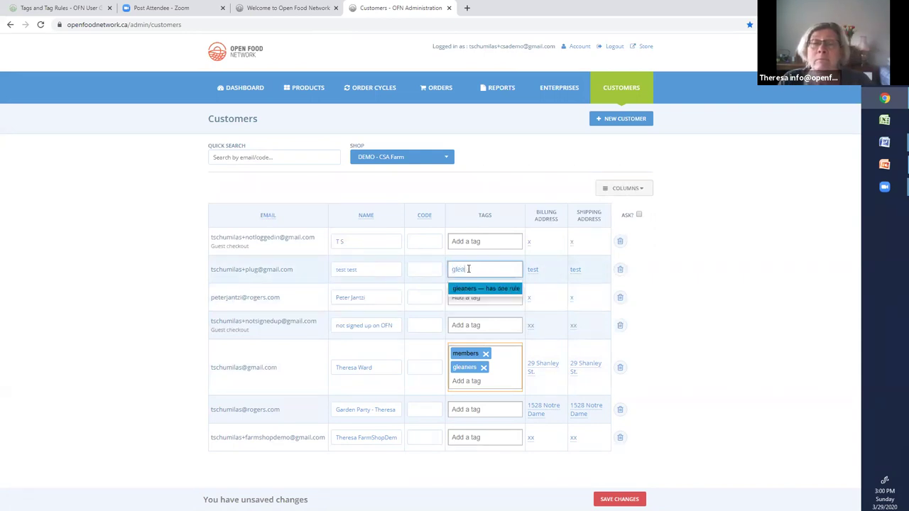
type("ne")
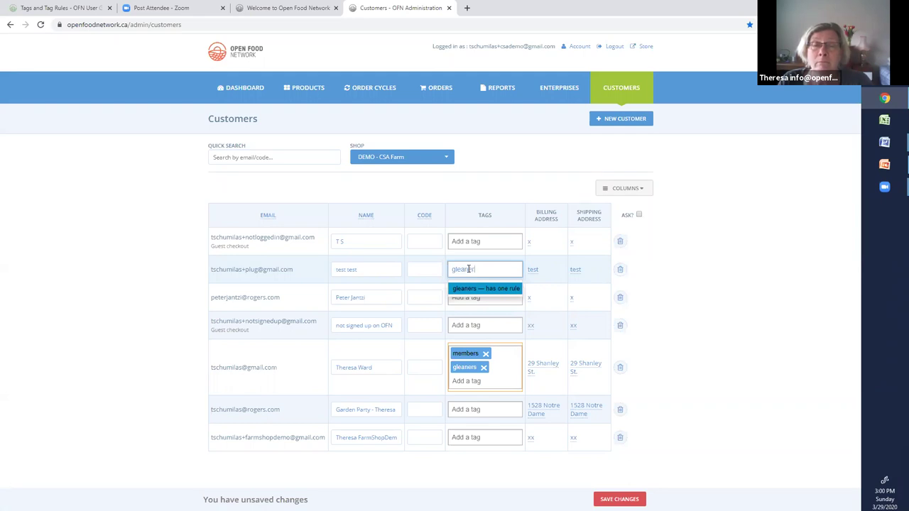
type("r")
key("BackSpace")
key("BackSpace")
key("BackSpace")
key("BackSpace")
key("BackSpace")
key("BackSpace")
key("BackSpace")
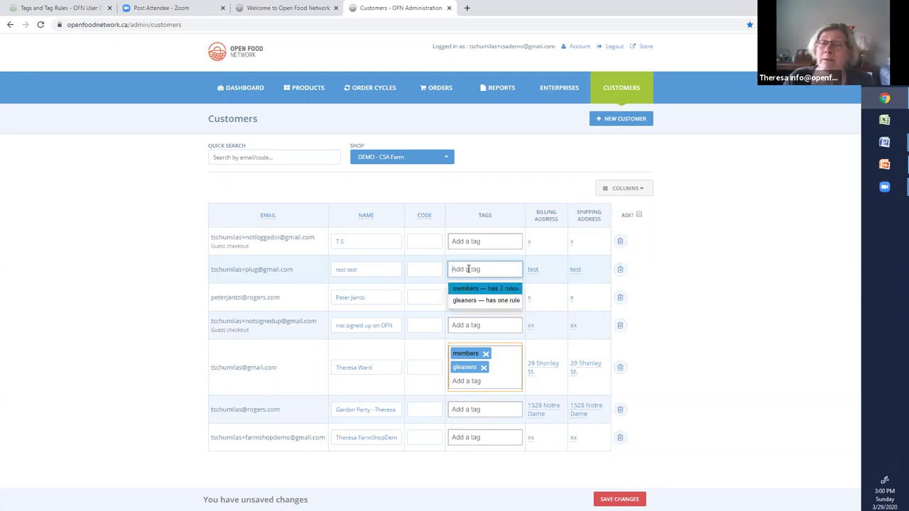
left_click(465, 404)
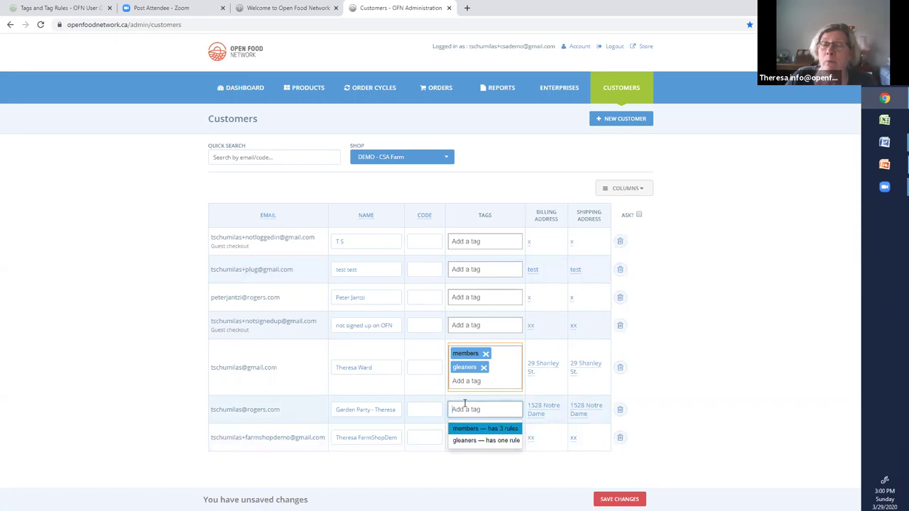
type("gleaners")
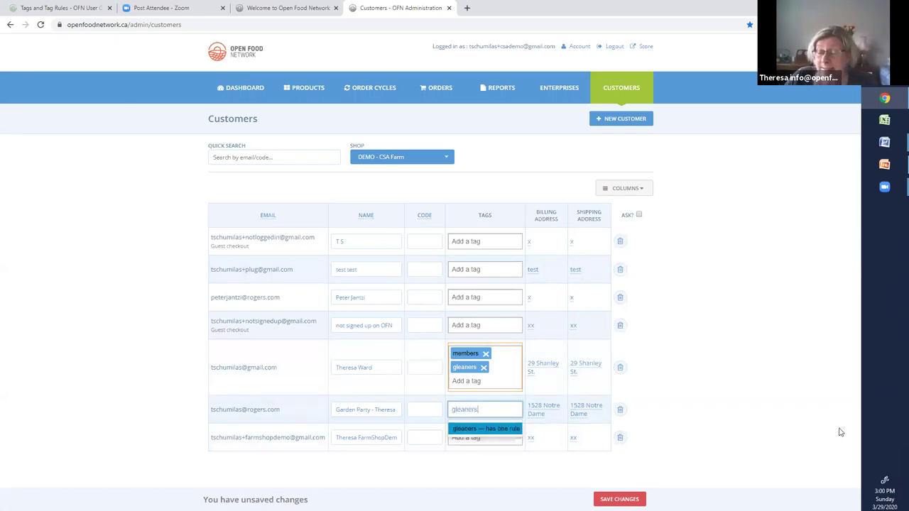
key("Return")
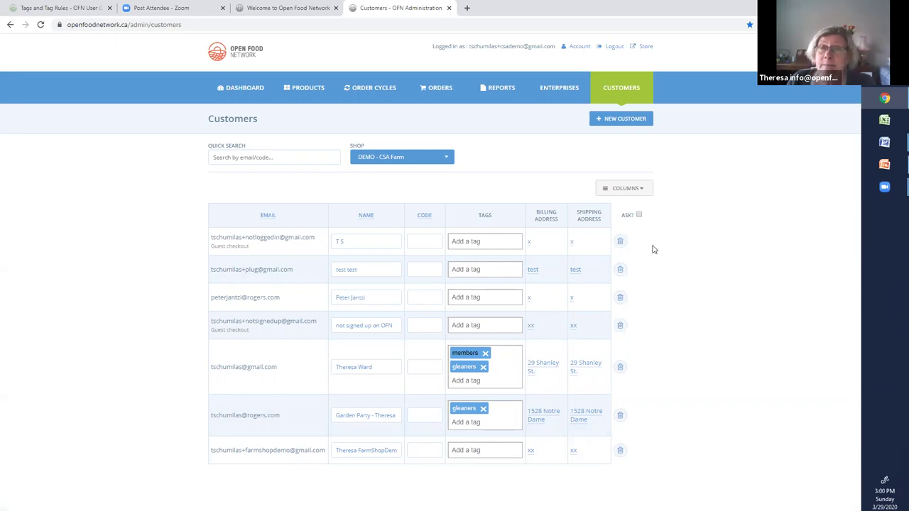
left_click(300, 88)
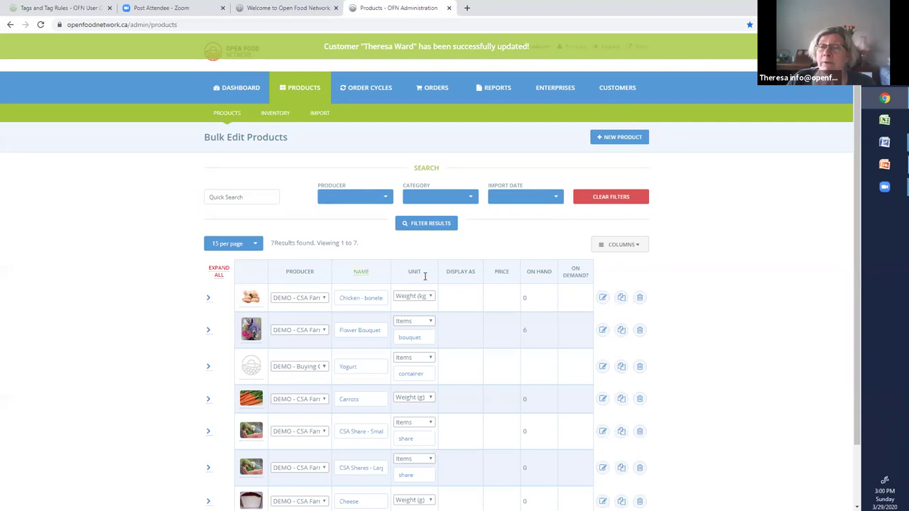
- Check the Bulk Edit Products column options, then switch to the DEMO - CSA Farm Inventory
left_click(619, 244)
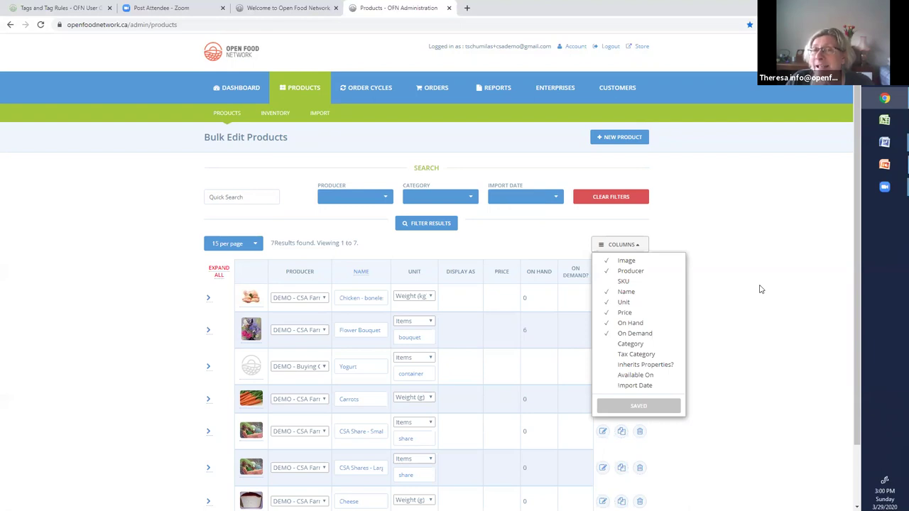
left_click(279, 116)
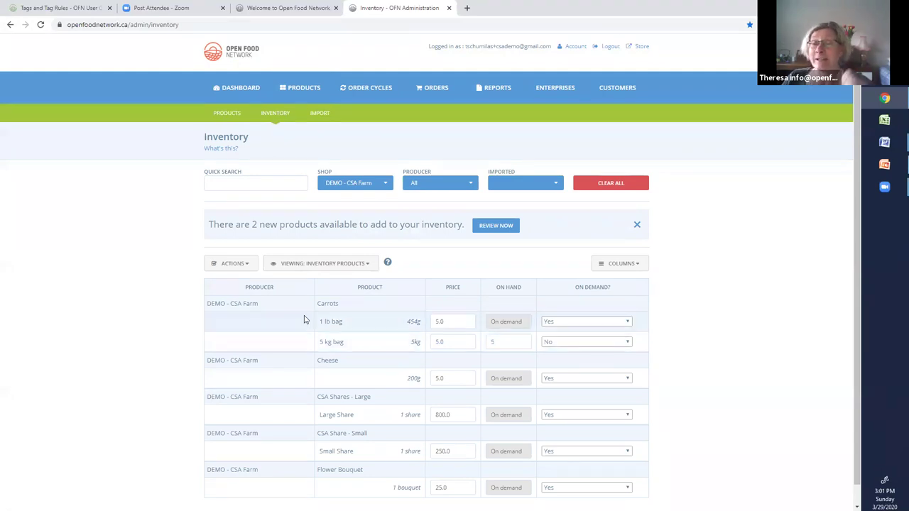
- Show the Tags column in Inventory and save the 5 kg bag with its old gleaners tag removed
left_click(638, 266)
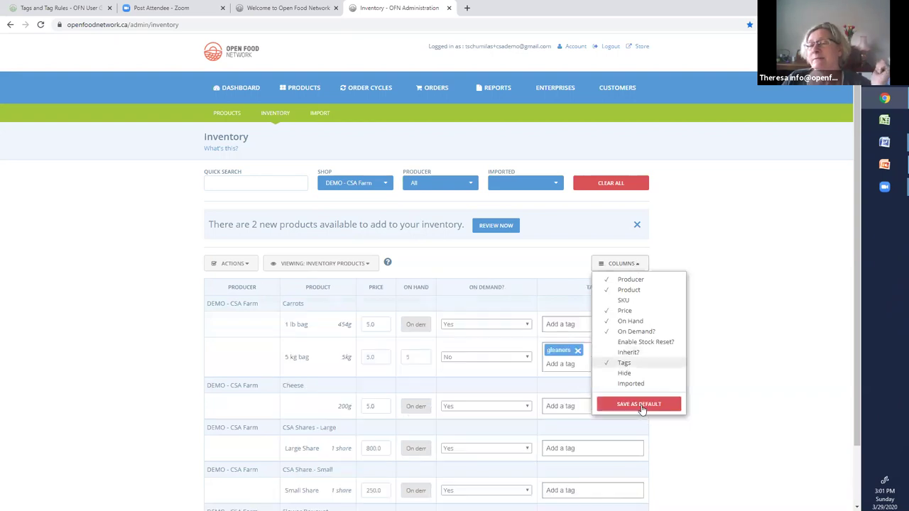
left_click(641, 406)
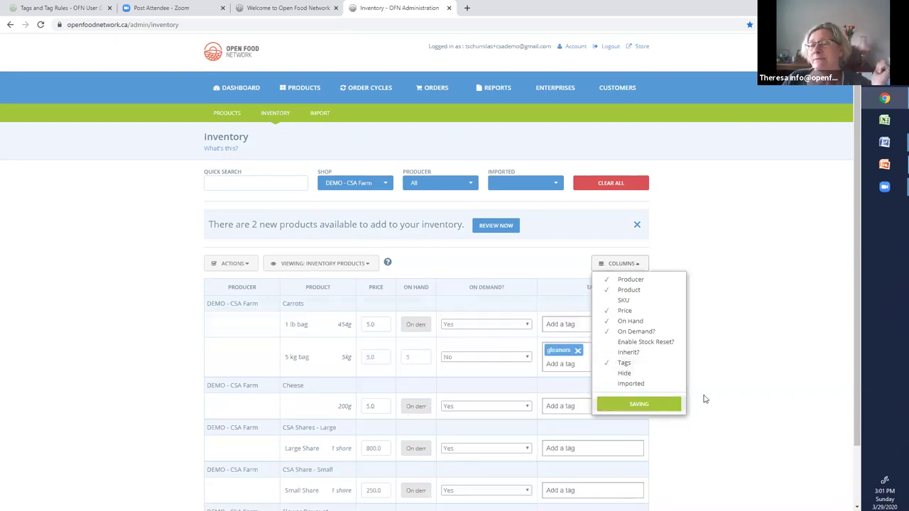
left_click(785, 366)
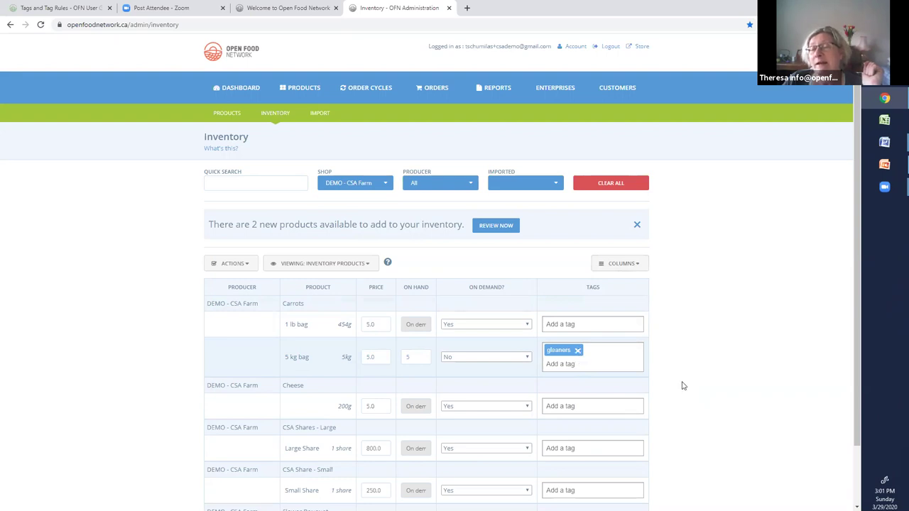
key("BackSpace")
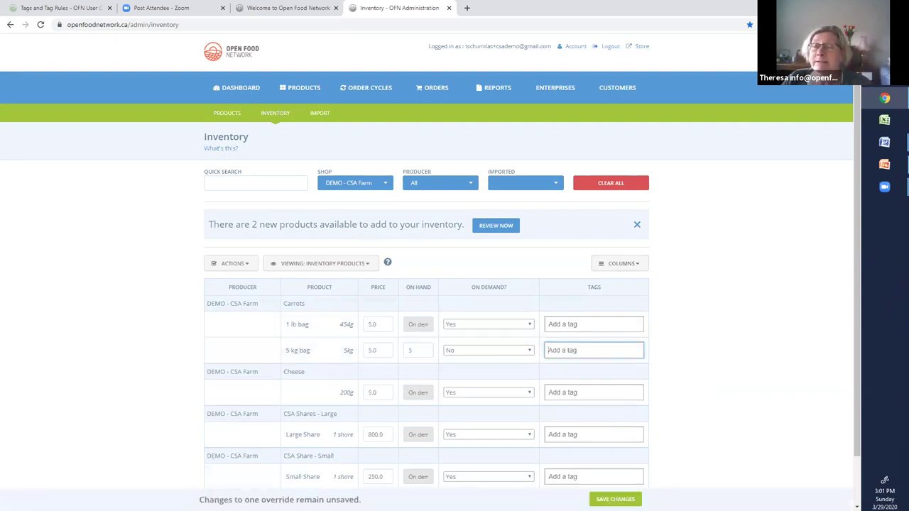
left_click(613, 498)
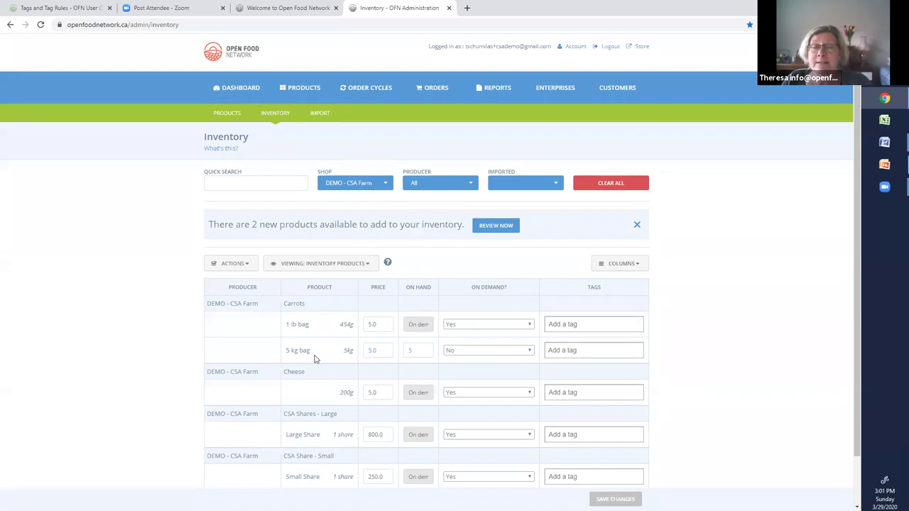
- Tag the Carrots 5 kg bag variant with gleaners and save the inventory changes
left_click(566, 352)
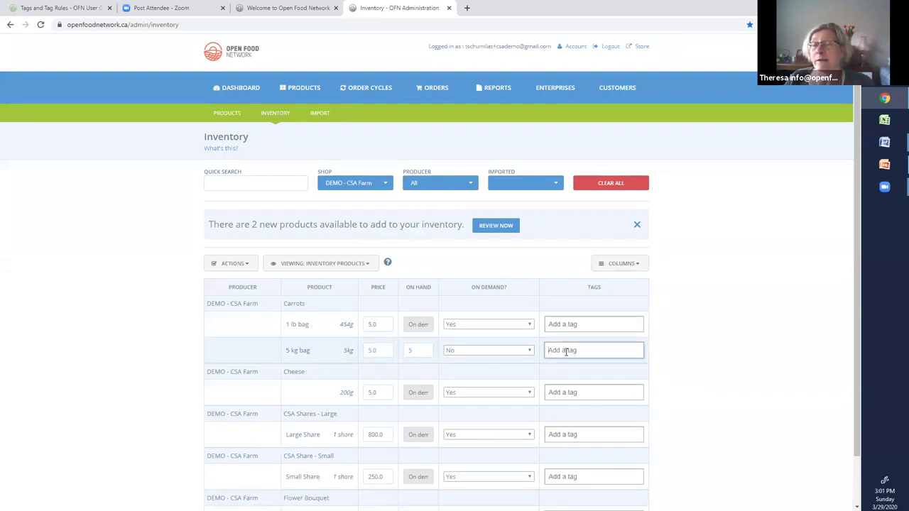
type("gleaners")
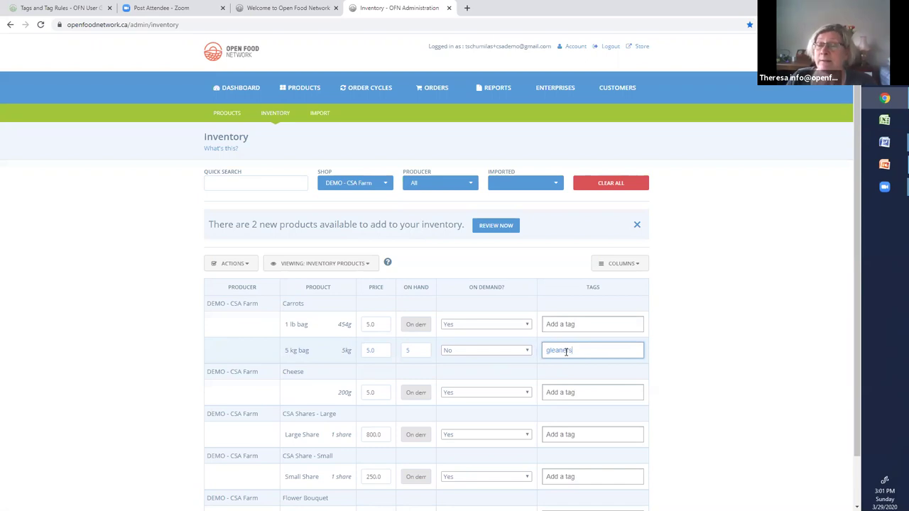
key("Return")
scroll(768, 321, "down", 1)
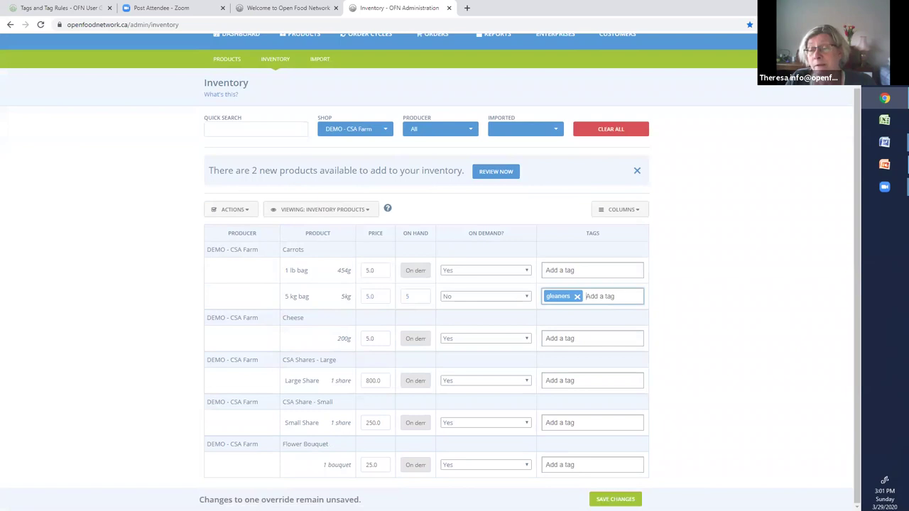
left_click(615, 499)
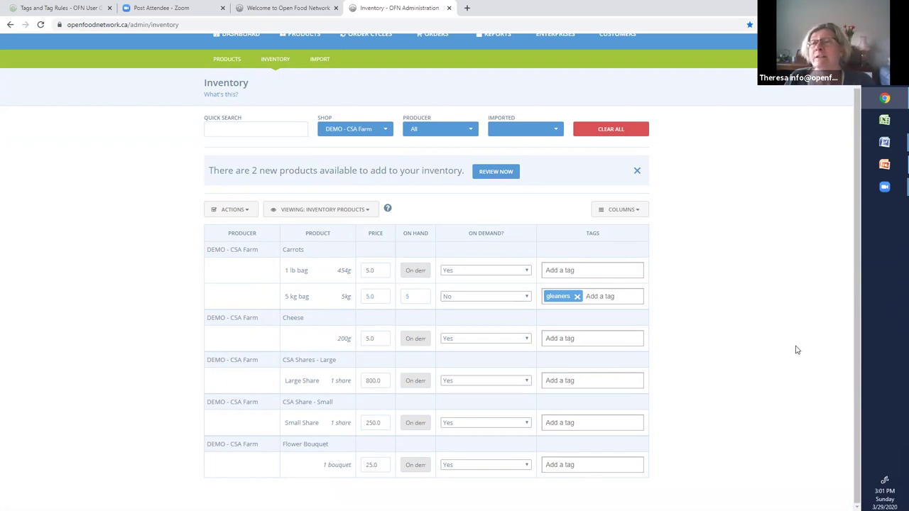
scroll(620, 88, "up", 1)
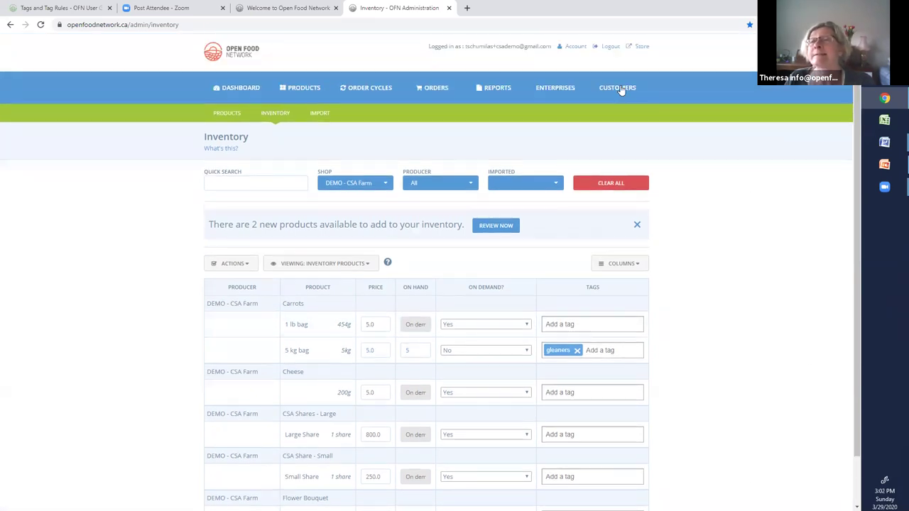
- Check the customer tags, then review DEMO - CSA Farm's Tag Rules for gleaners-tagged variants
left_click(619, 89)
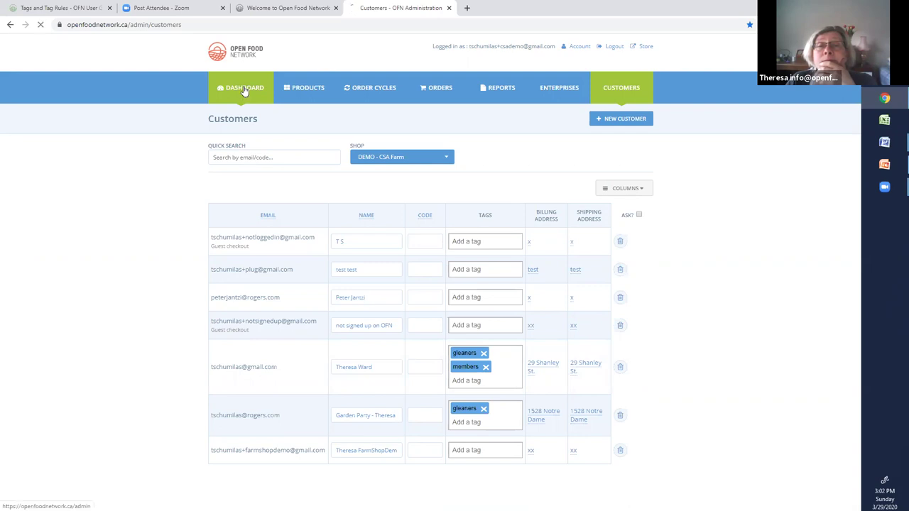
left_click(538, 186)
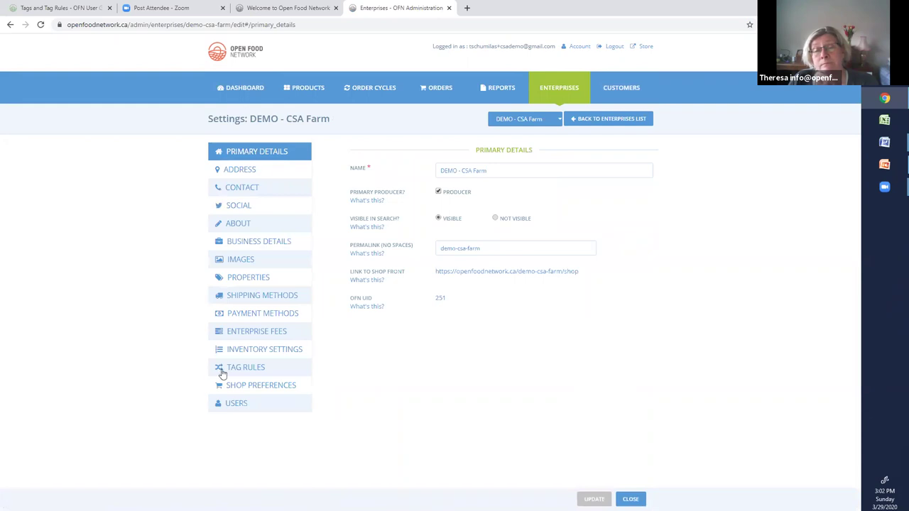
left_click(223, 373)
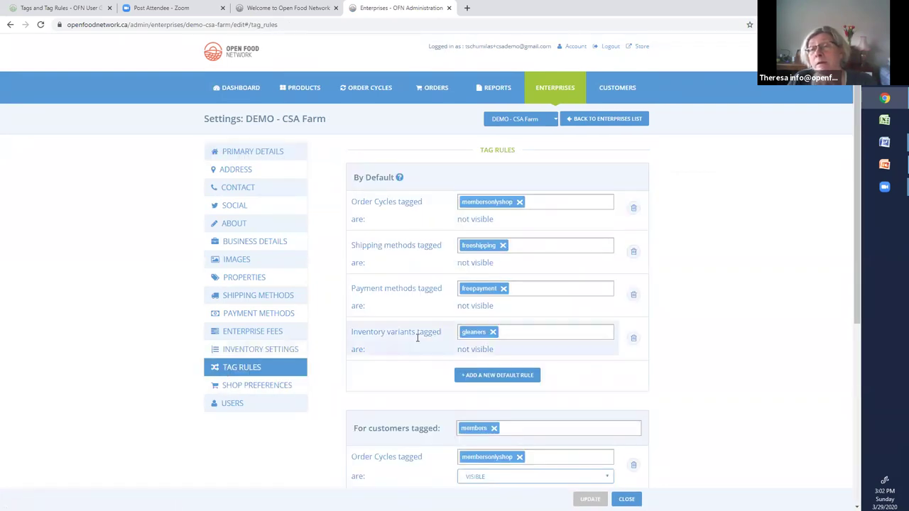
scroll(767, 383, "down", 2)
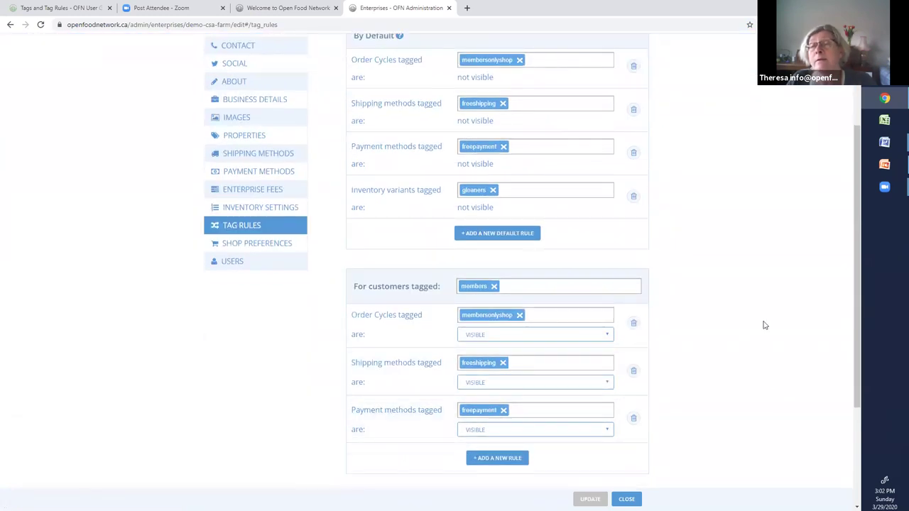
scroll(764, 325, "down", 2)
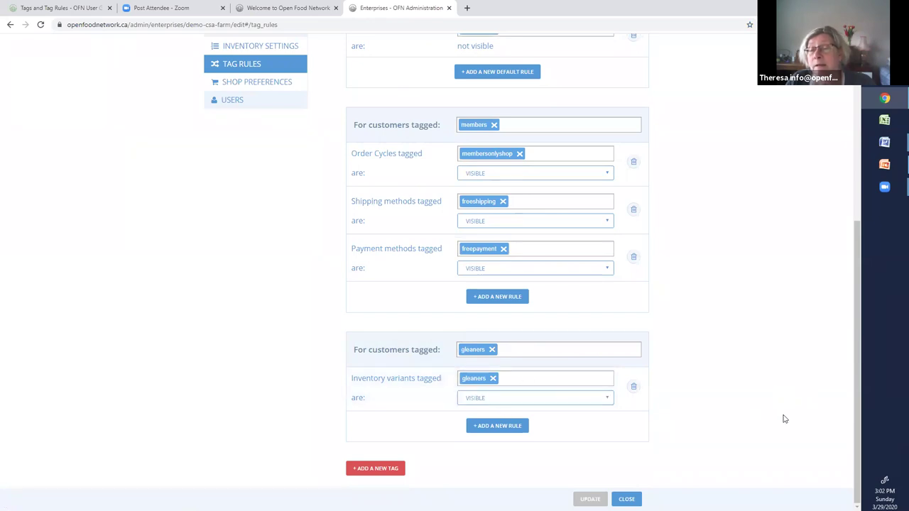
scroll(714, 404, "up", 1)
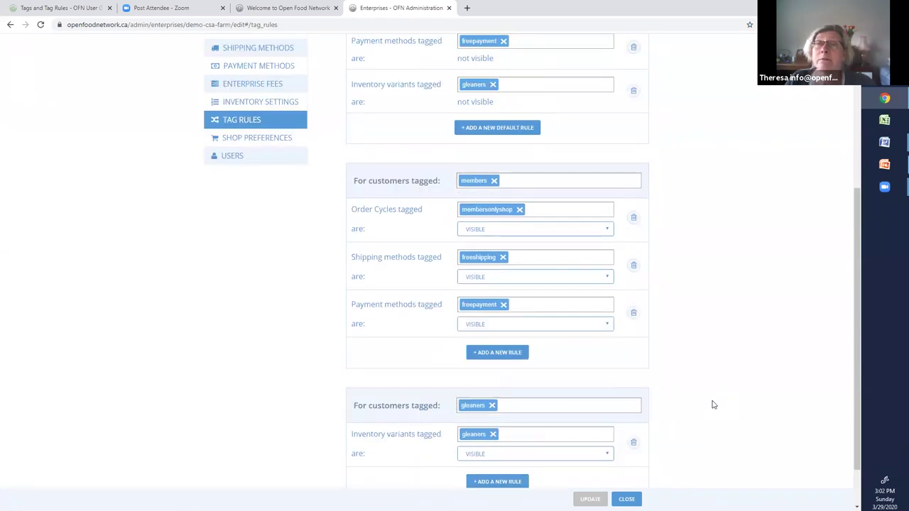
scroll(714, 405, "up", 4)
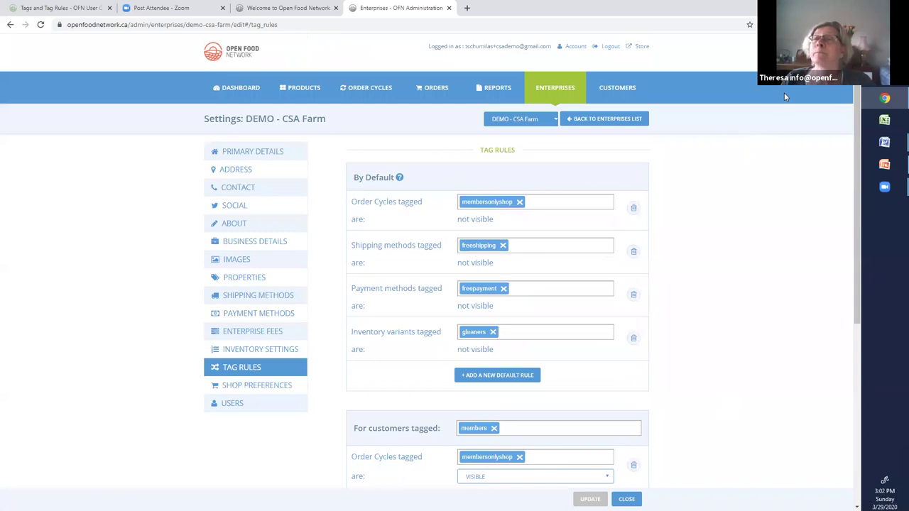
- Confirm the DEMO - CSA Farm shop offers Carrots only in 1 lb bags, then log out of admin
left_click(641, 47)
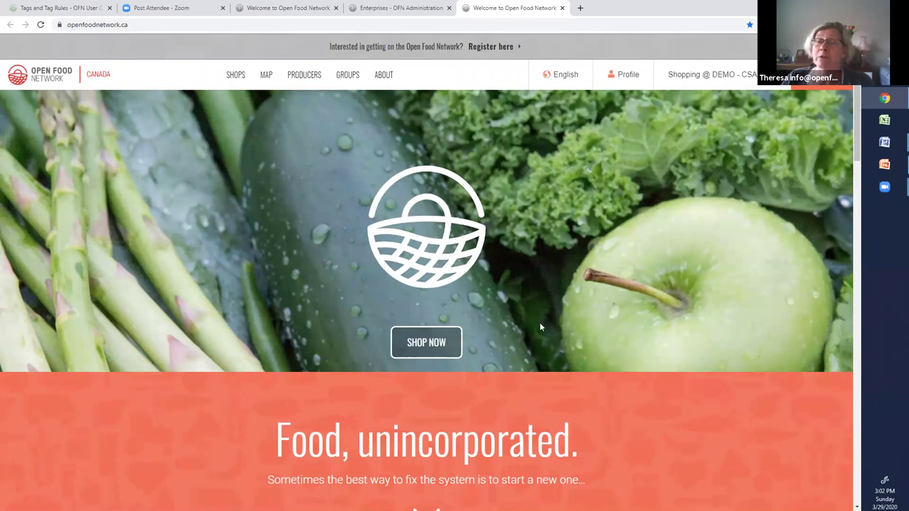
left_click(425, 345)
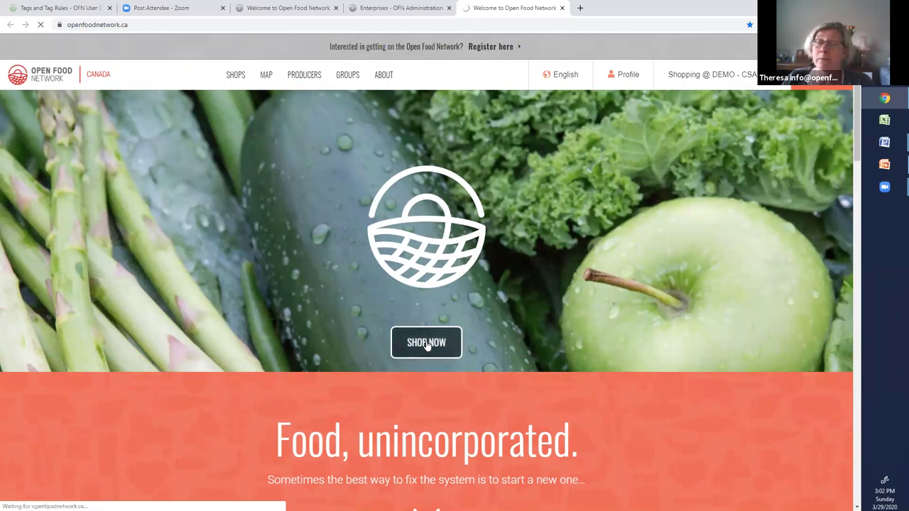
scroll(428, 334, "down", 4)
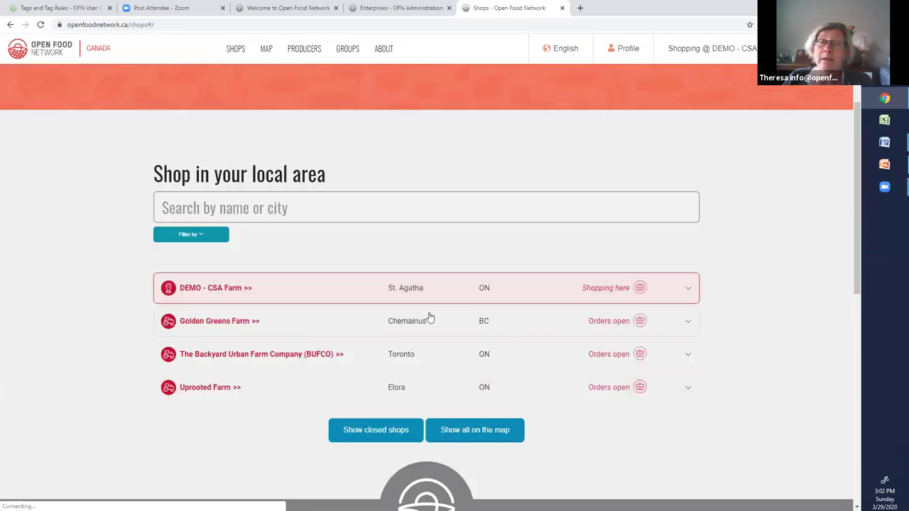
scroll(429, 317, "down", 1)
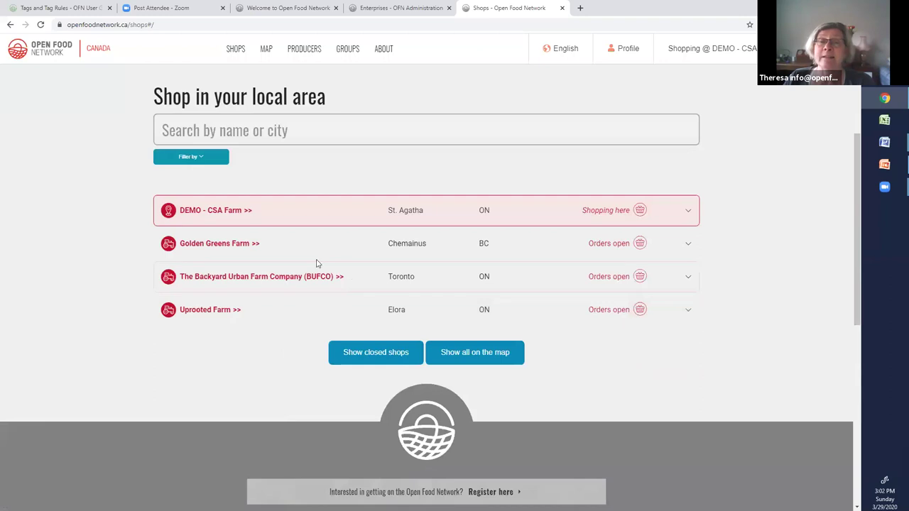
left_click(218, 212)
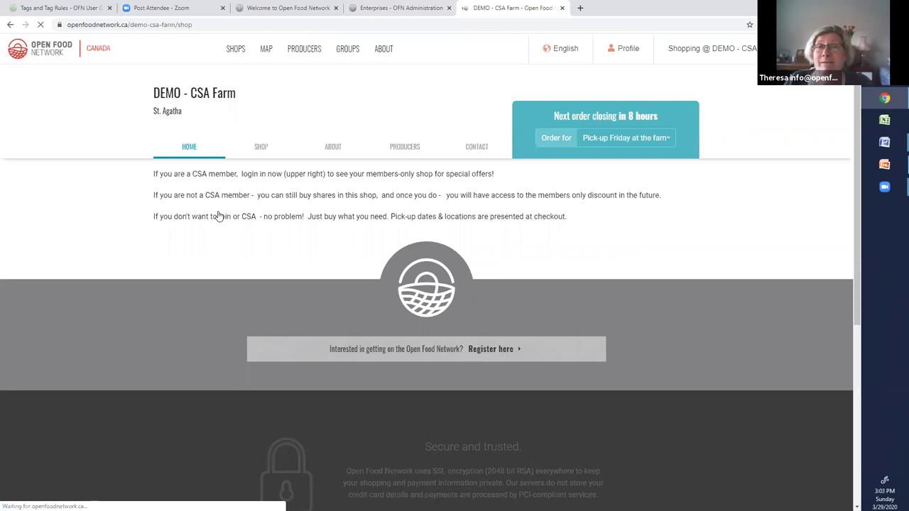
left_click(262, 148)
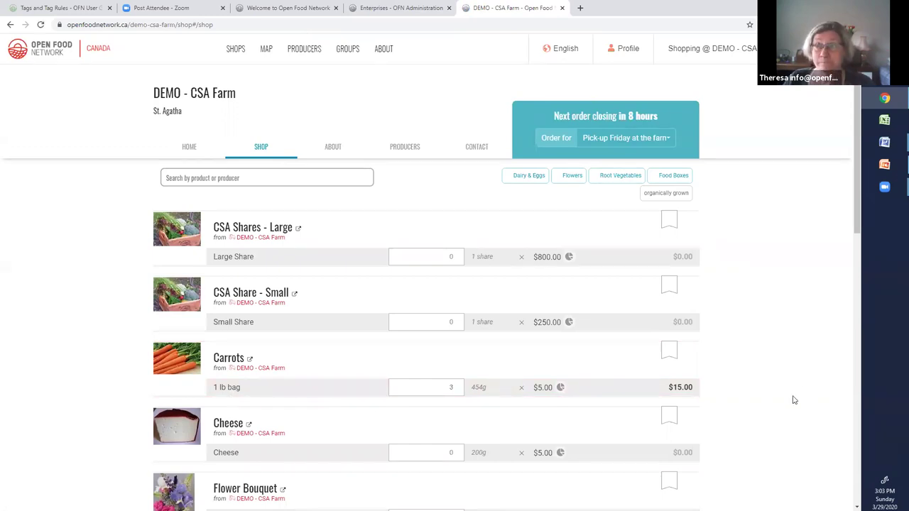
mouse_move(624, 48)
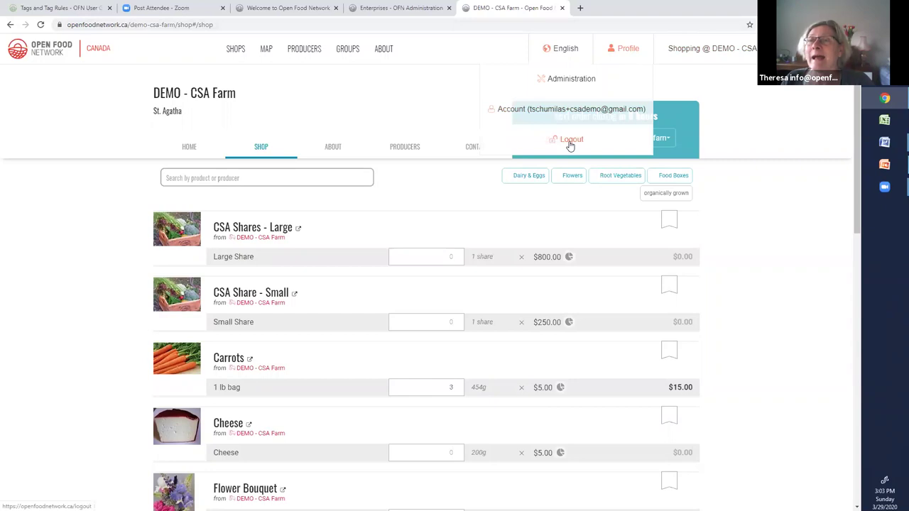
left_click(570, 140)
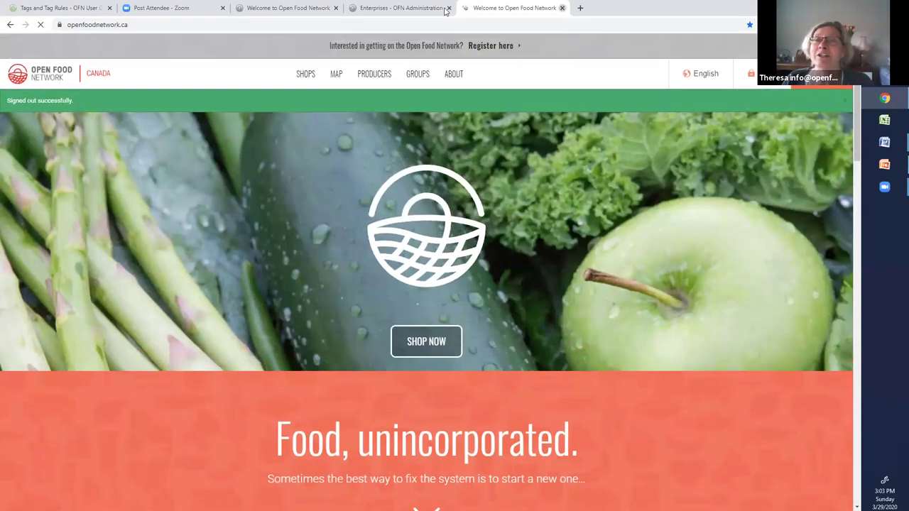
- Close the extra tabs, log out, and sign in with the gleaners-tagged customer's email and password
left_click(447, 8)
left_click(447, 8)
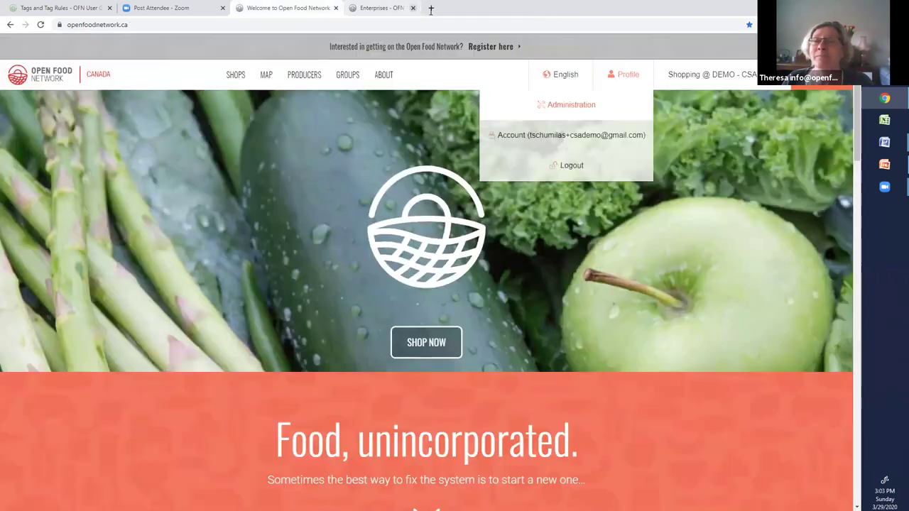
left_click(568, 166)
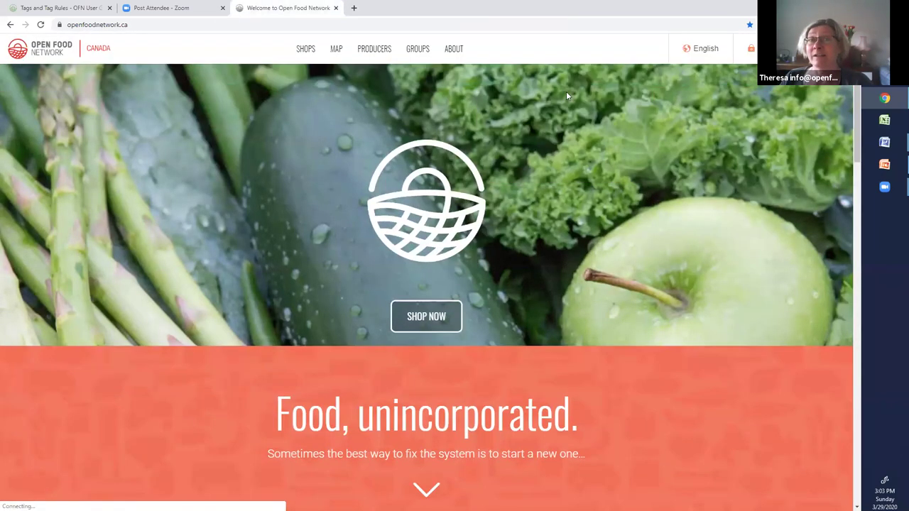
left_click(354, 8)
left_click(316, 9)
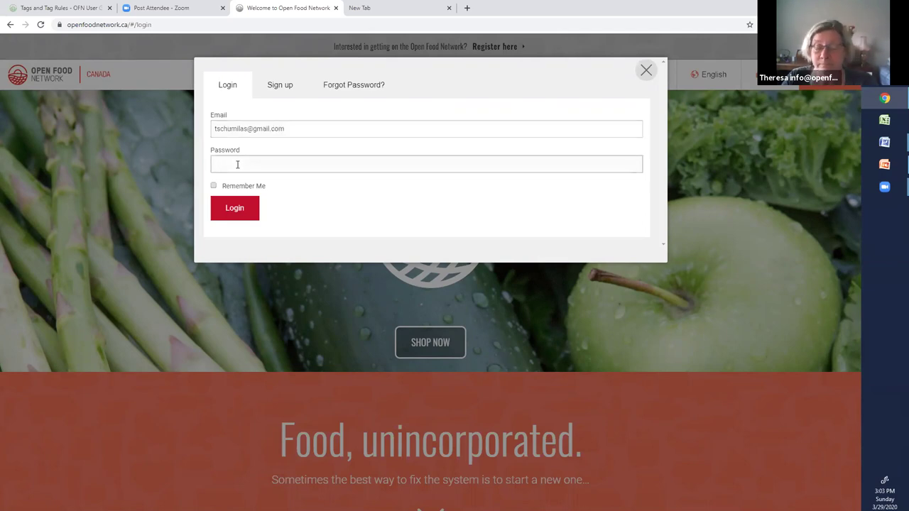
type("•")
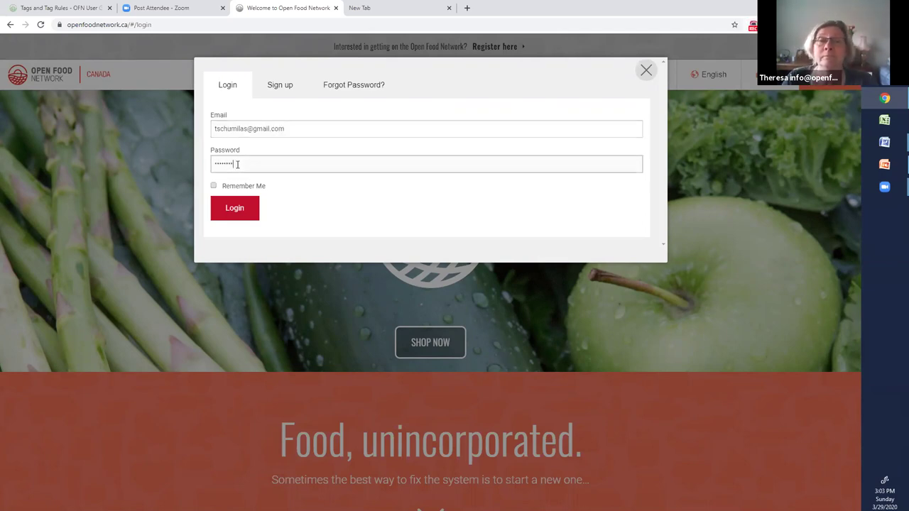
left_click(237, 211)
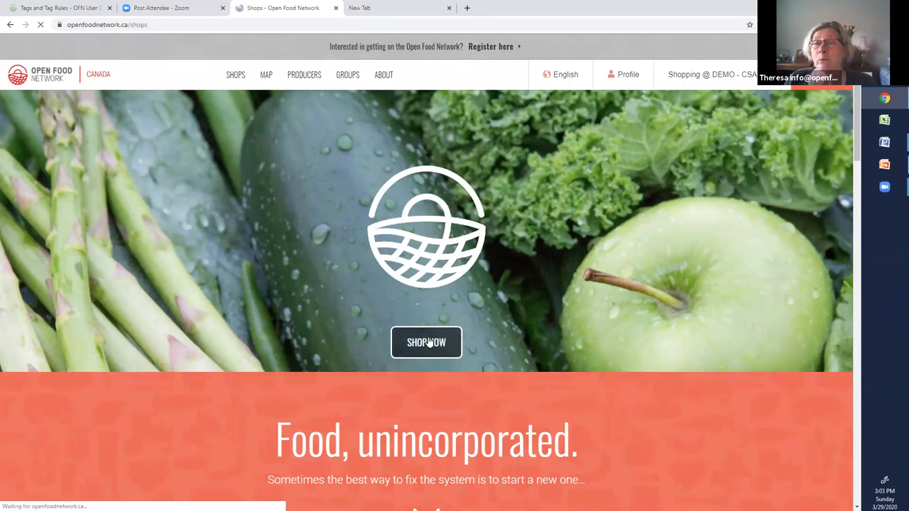
- As the gleaners customer, open the DEMO - CSA Farm shop and see Carrots in 1 lb and 5 kg bags
scroll(221, 234, "down", 3)
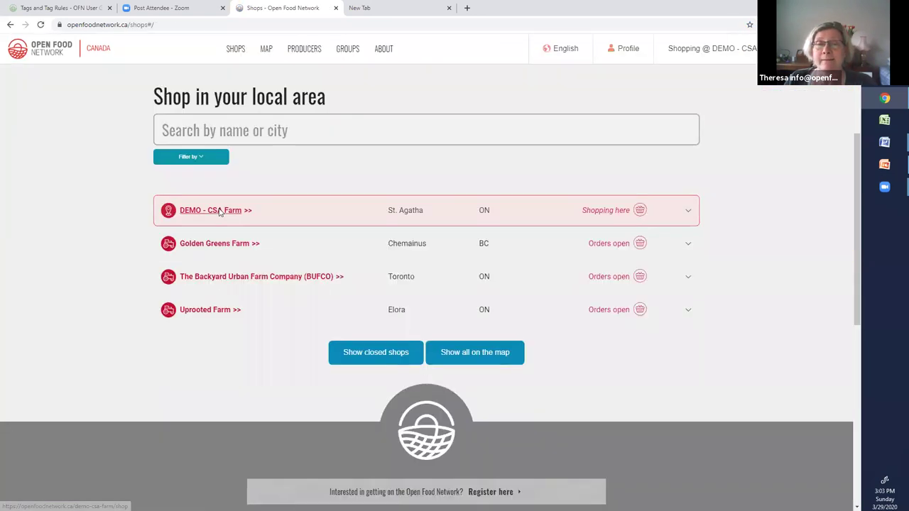
left_click(220, 210)
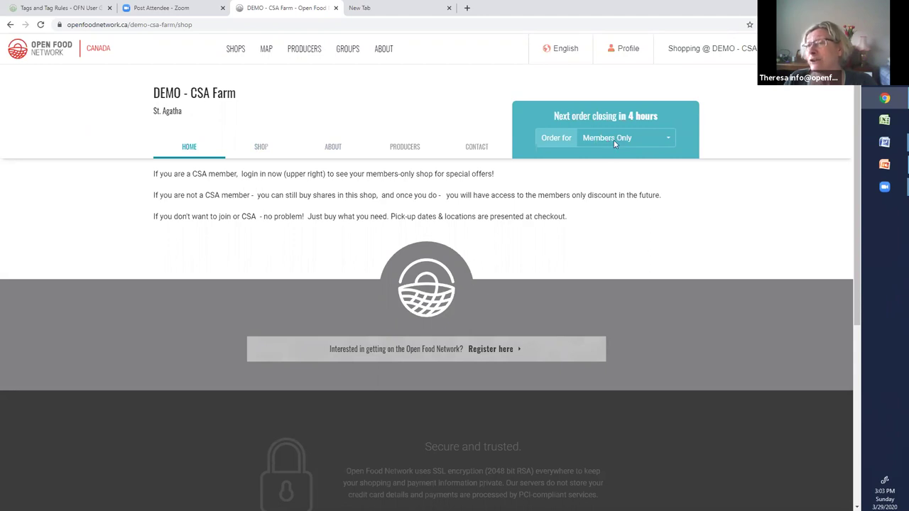
left_click(263, 147)
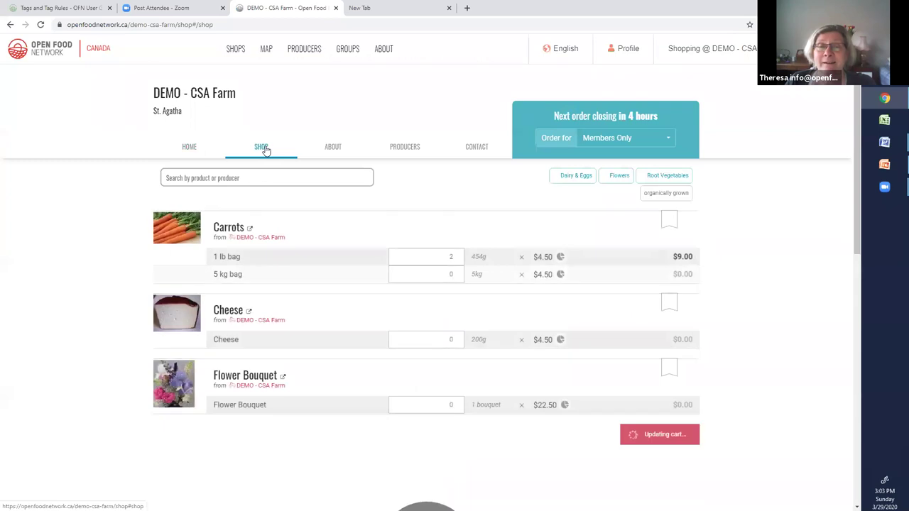